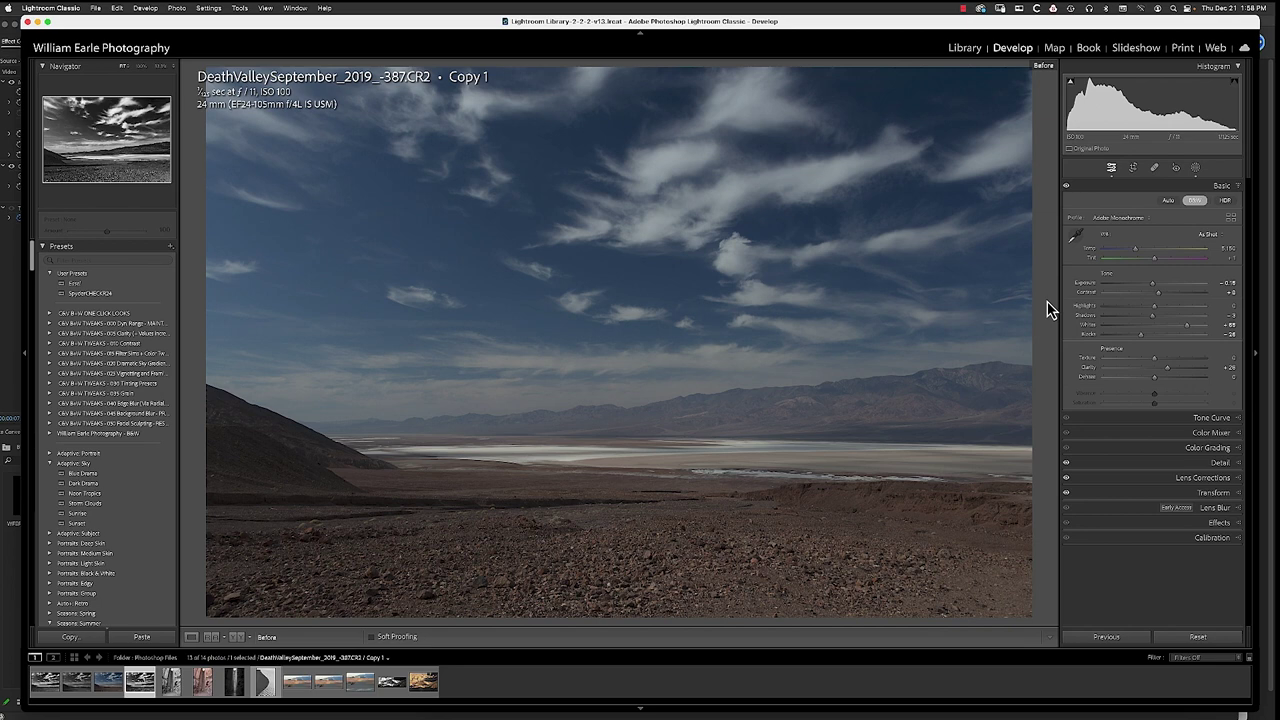
Compare against the colour original, apply Auto upright correction, then return to the black-and-white edit.
key(backslash)
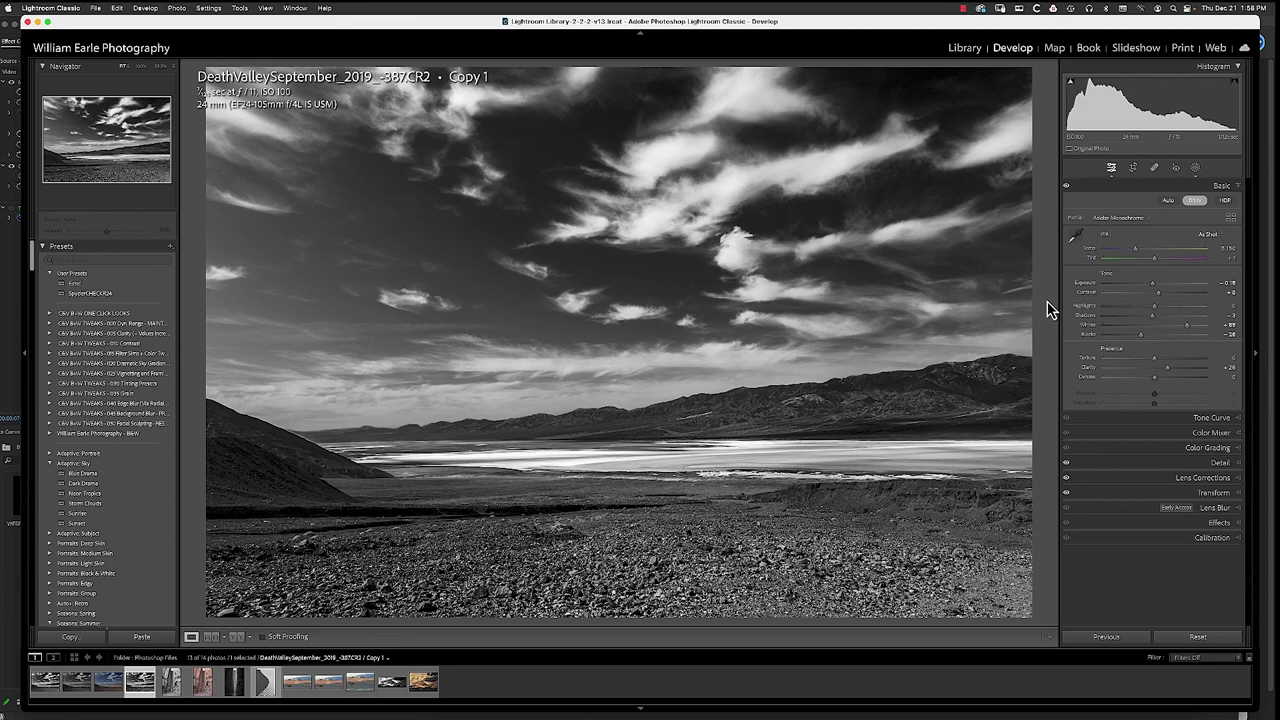
key(backslash)
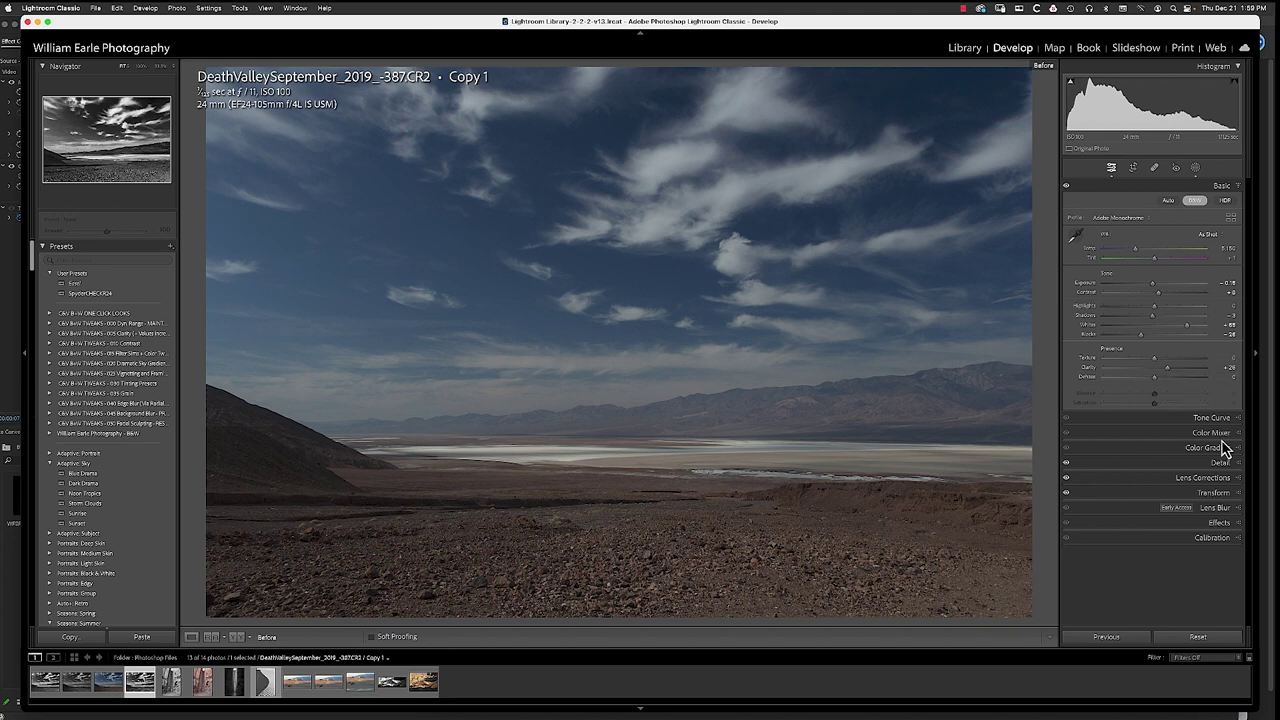
click(1240, 495)
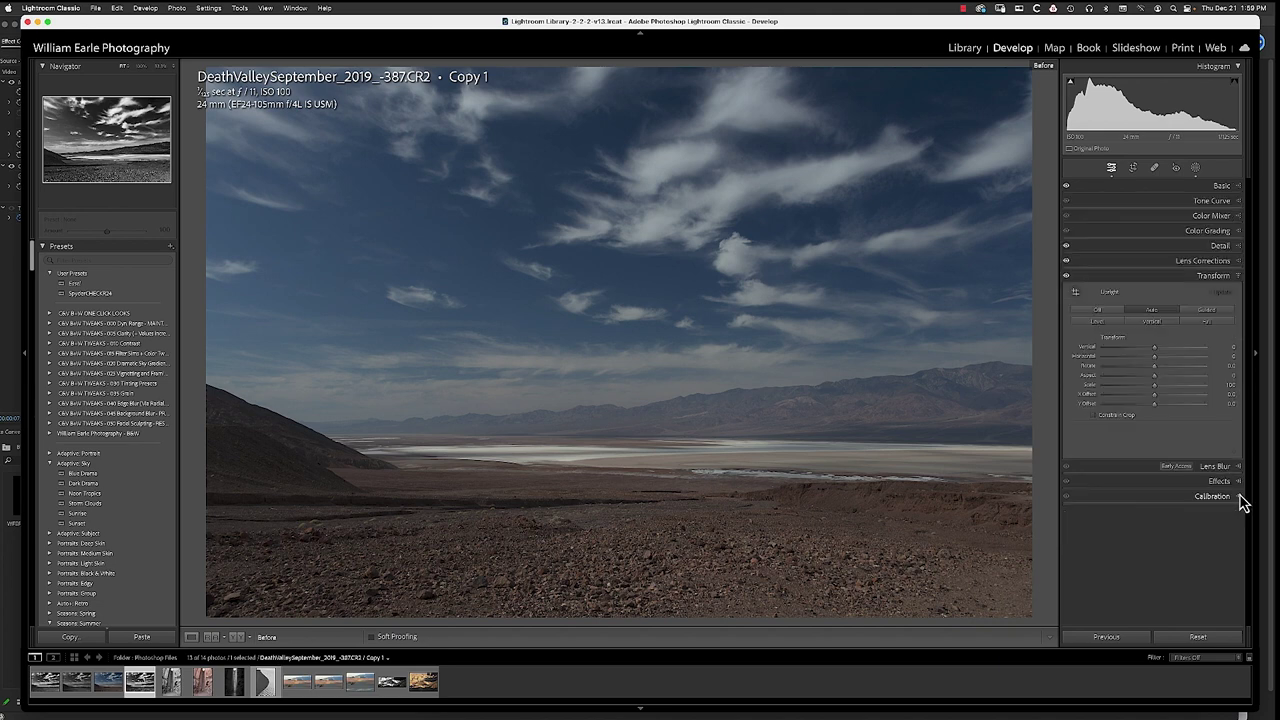
click(1155, 316)
key(backslash)
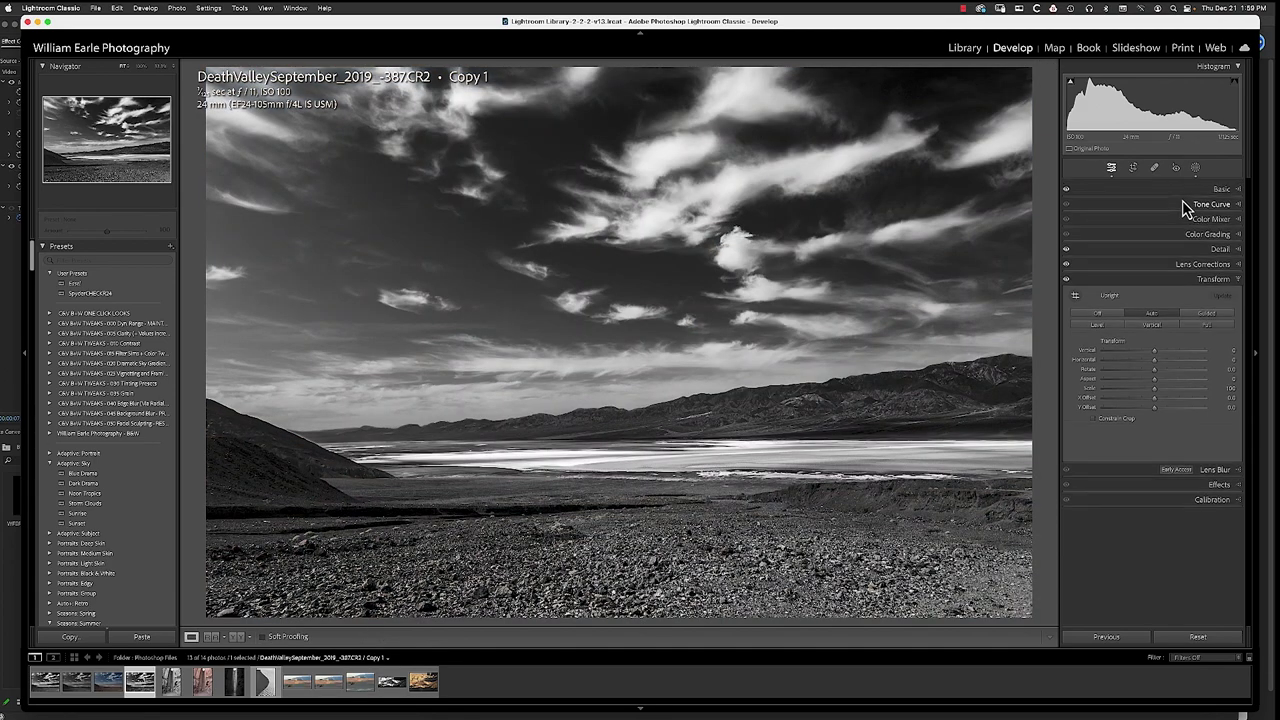
Toggle the Basic panel's B&W treatment off, on and off again, ending on Adobe Color.
click(1238, 187)
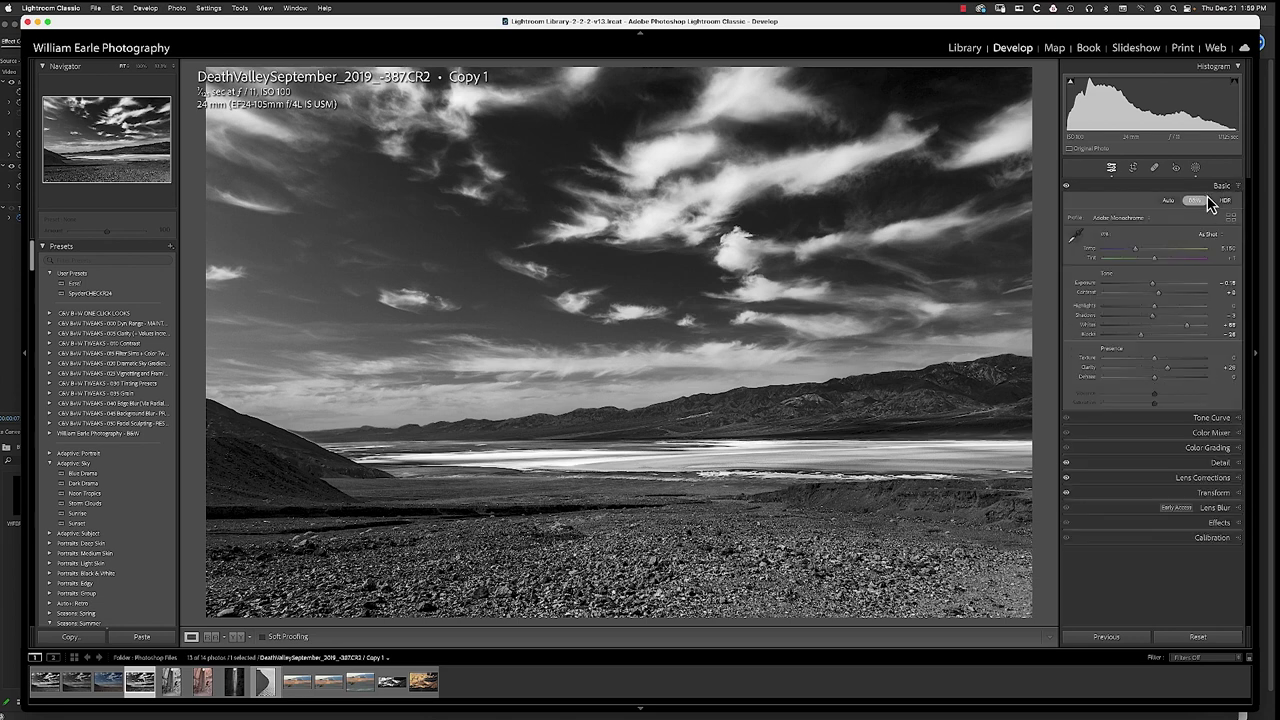
click(1194, 202)
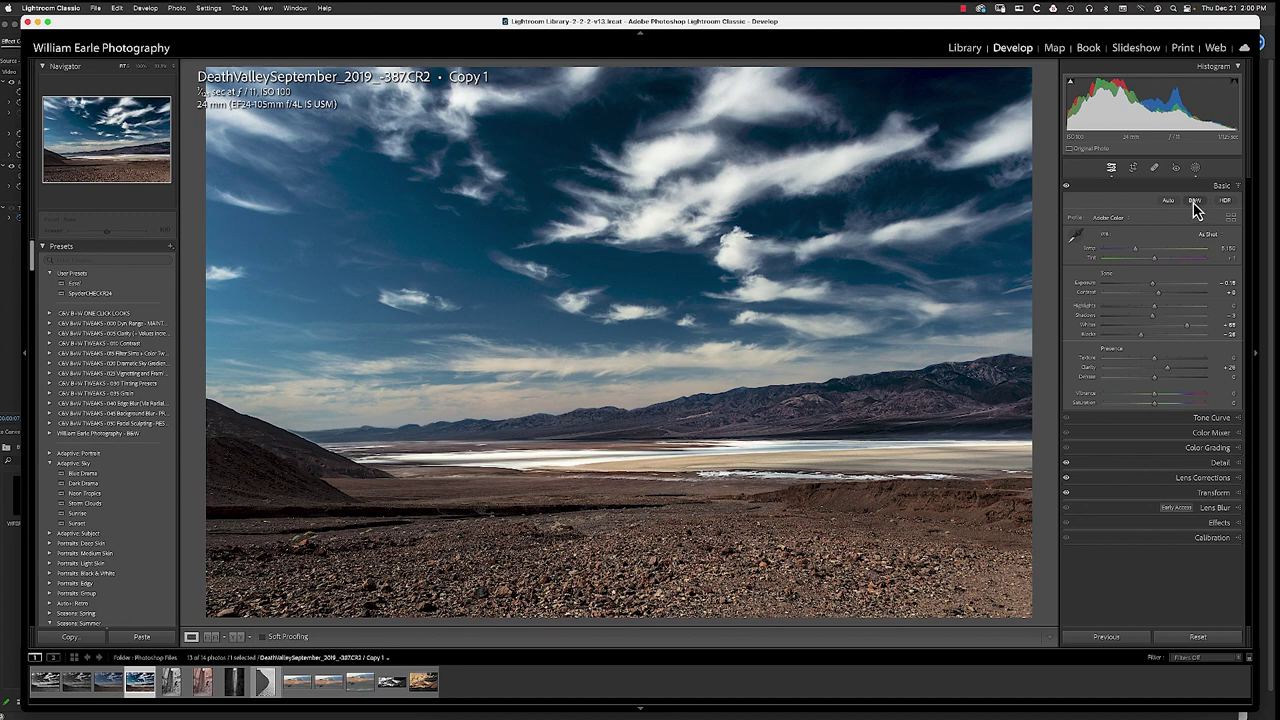
click(1194, 203)
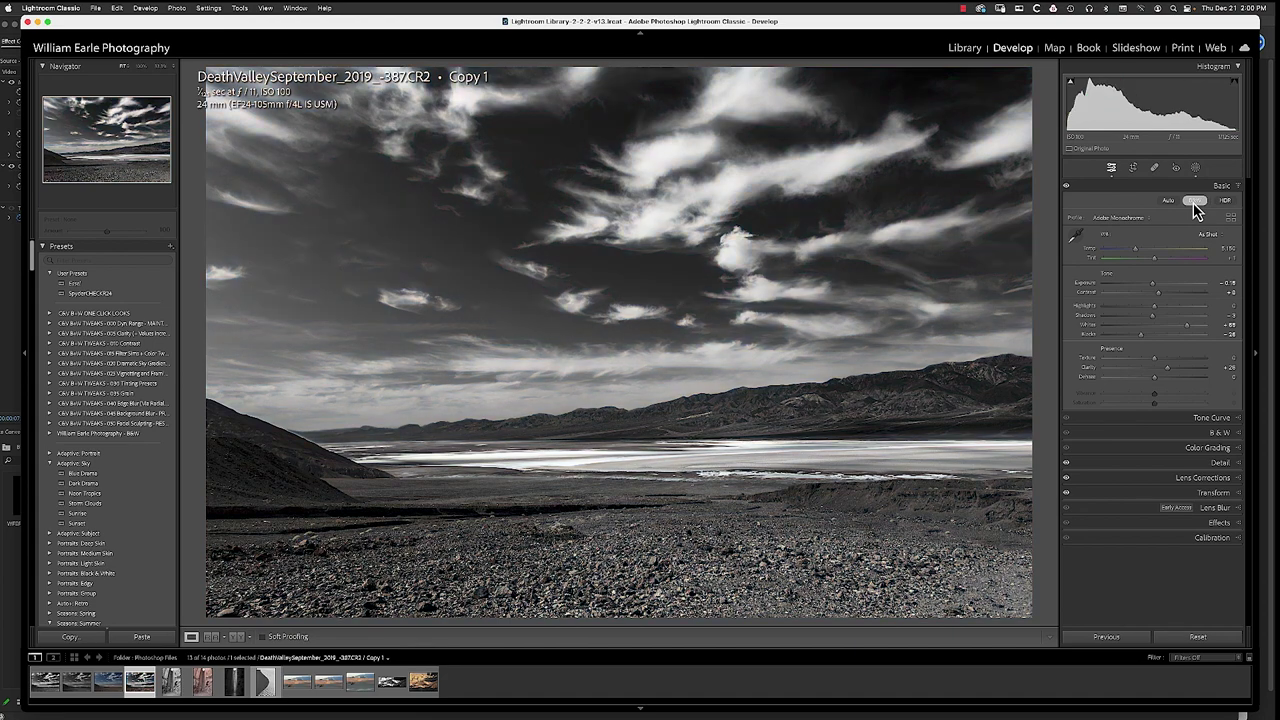
click(1195, 202)
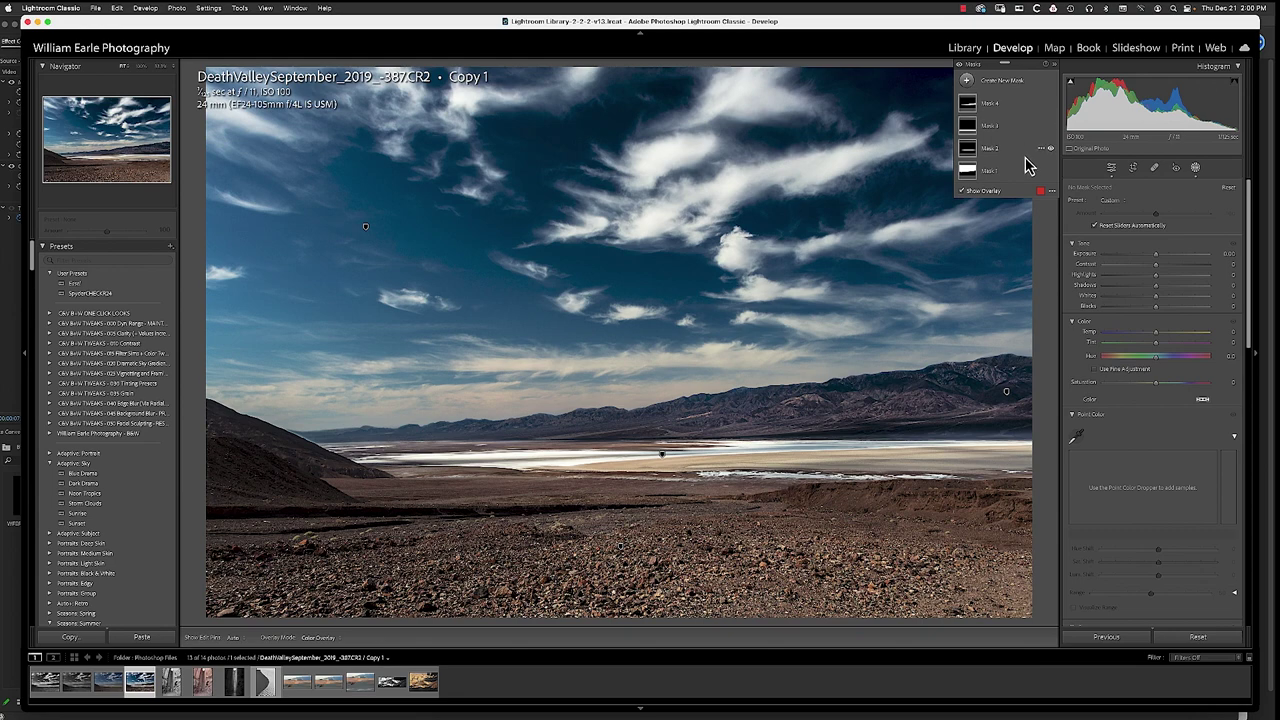
Hide Masks 1, 2, 3 and 4, then select Mask 1 to view its sky settings.
click(1050, 172)
click(1050, 148)
click(1050, 125)
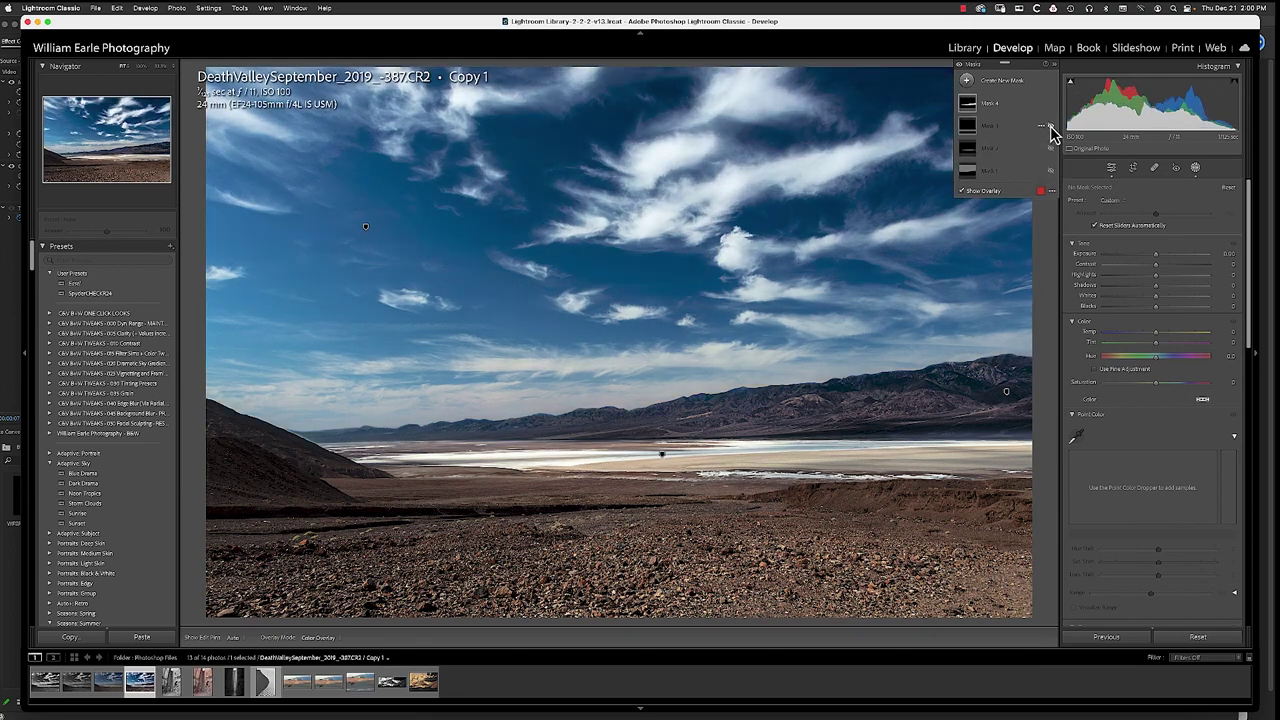
click(1050, 104)
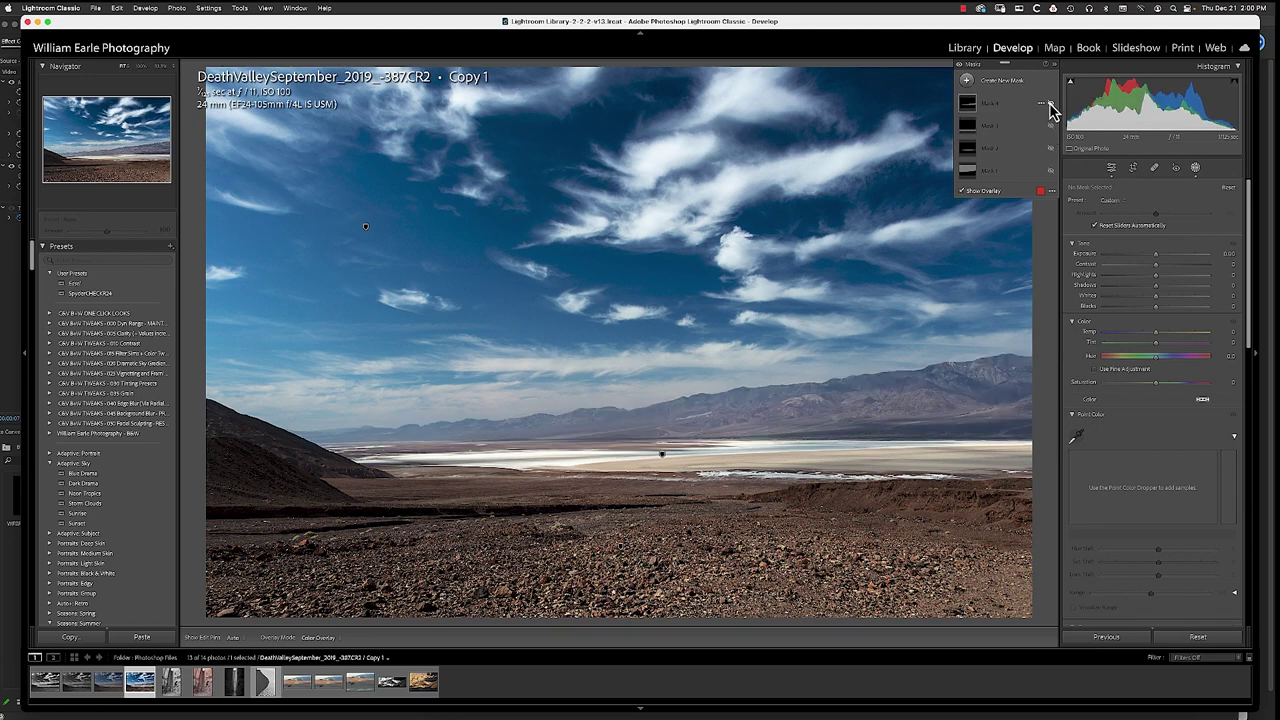
click(994, 176)
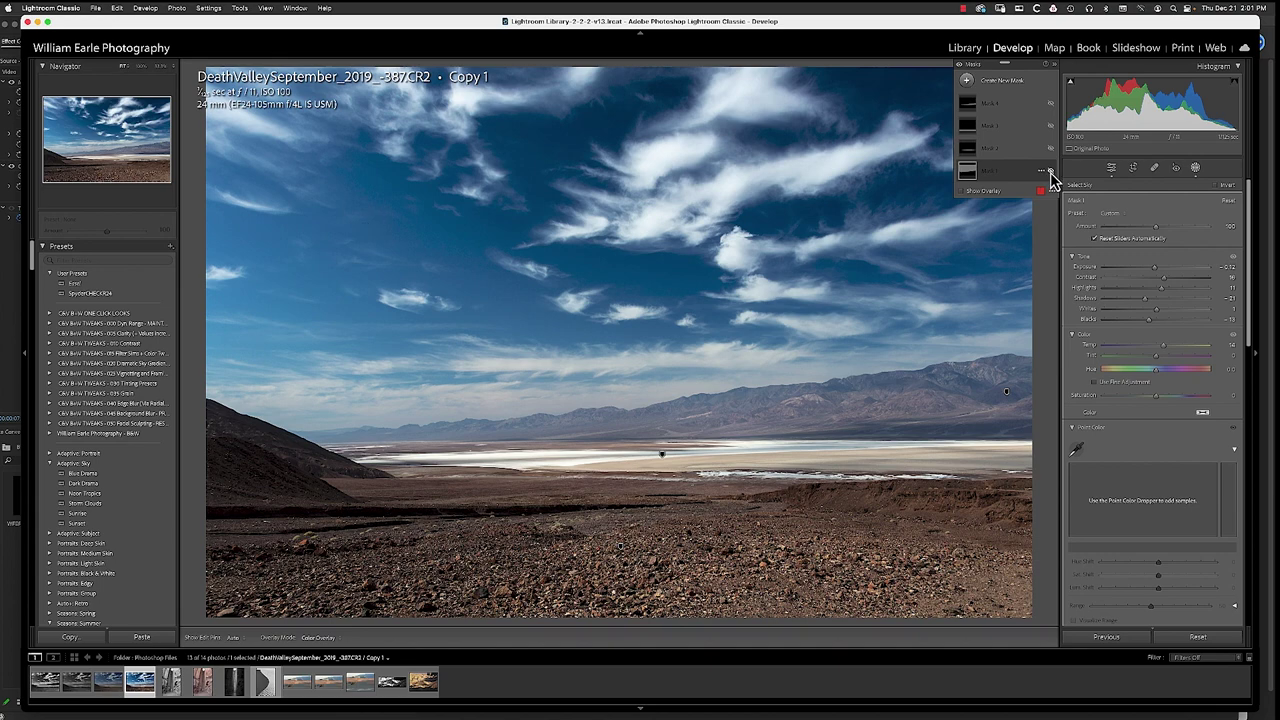
Re-enable Mask 1's sky darkening, preview the sky without it, and toggle Show Overlay on and off.
click(1050, 174)
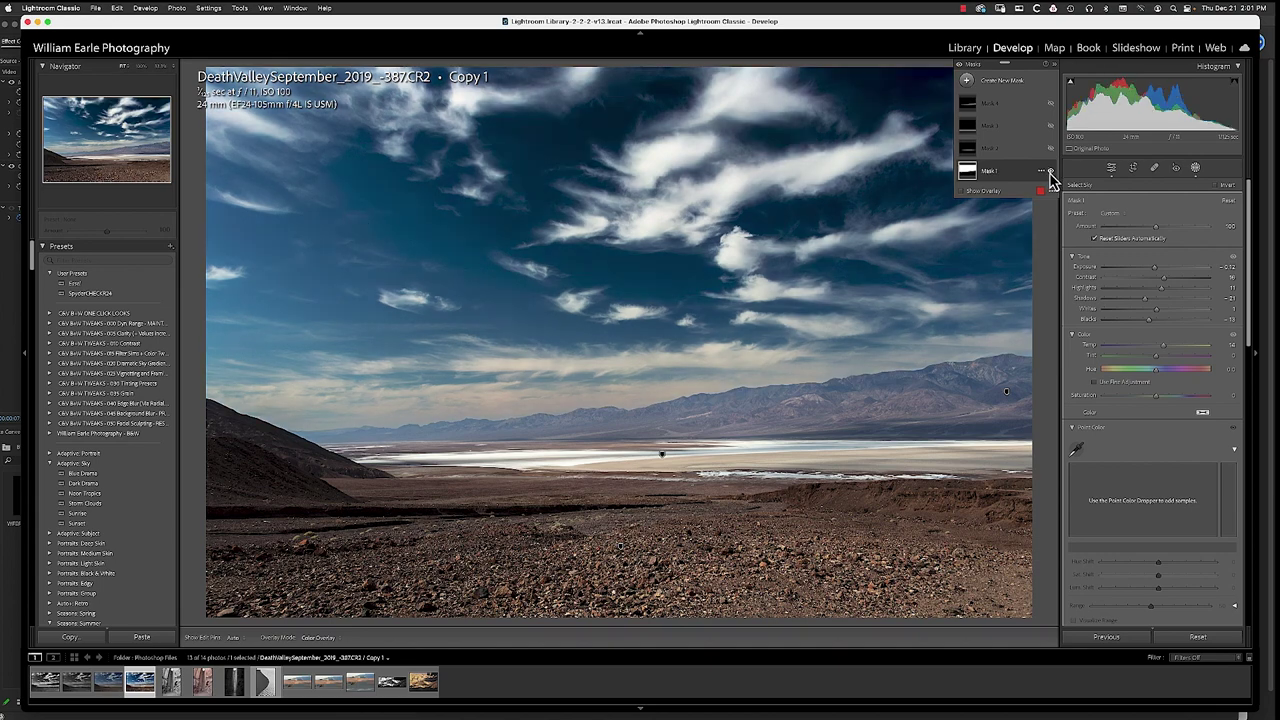
drag(1050, 178, 1050, 180)
click(962, 191)
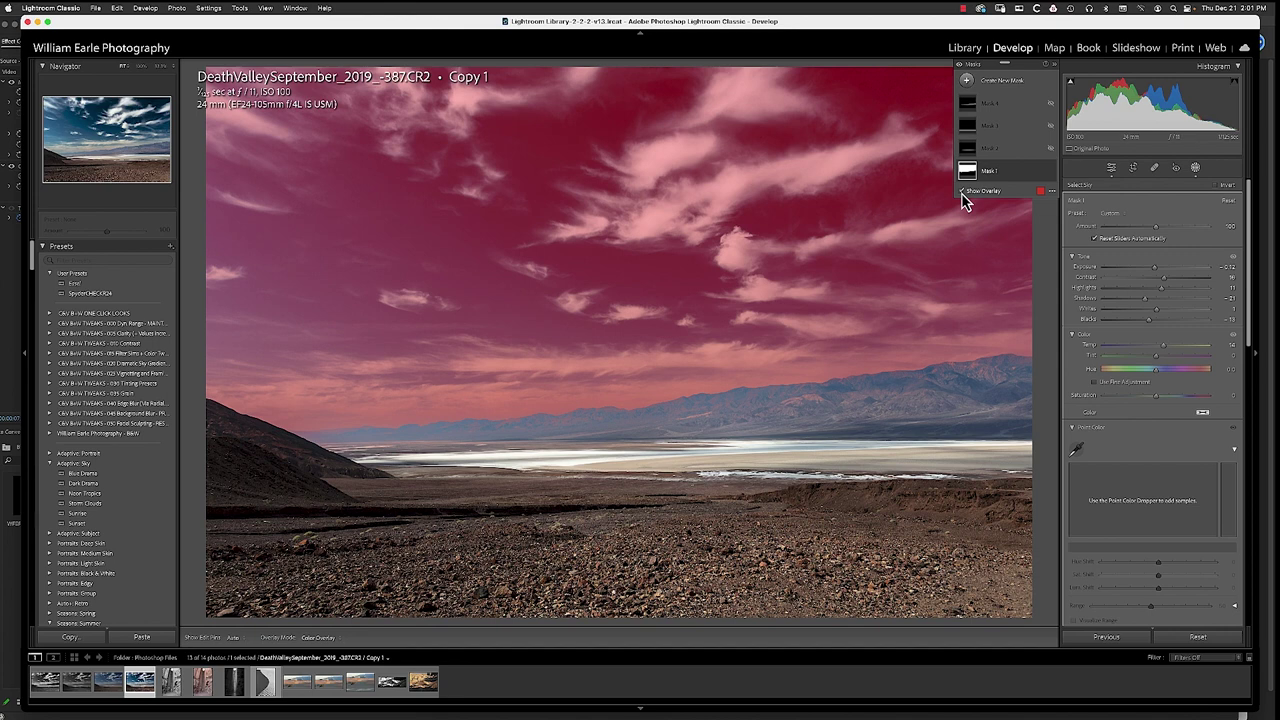
click(962, 191)
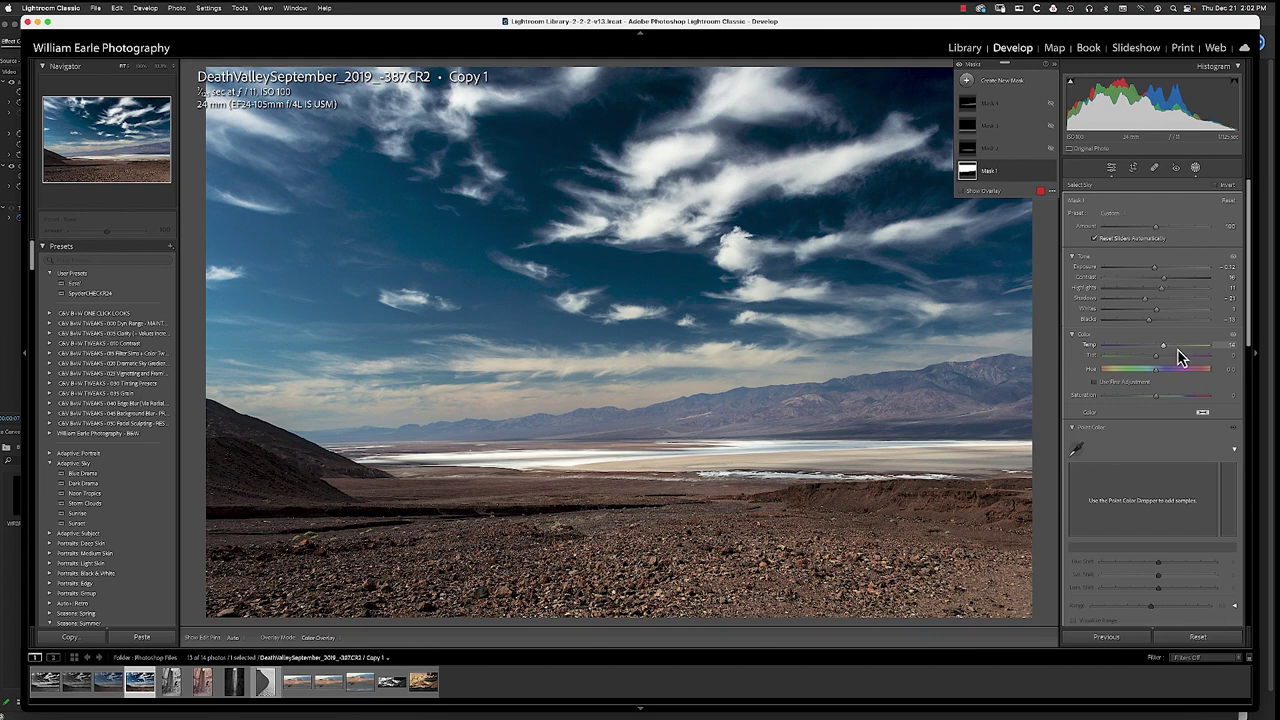
scroll(1177, 352, down, 6)
scroll(1177, 348, down, 3)
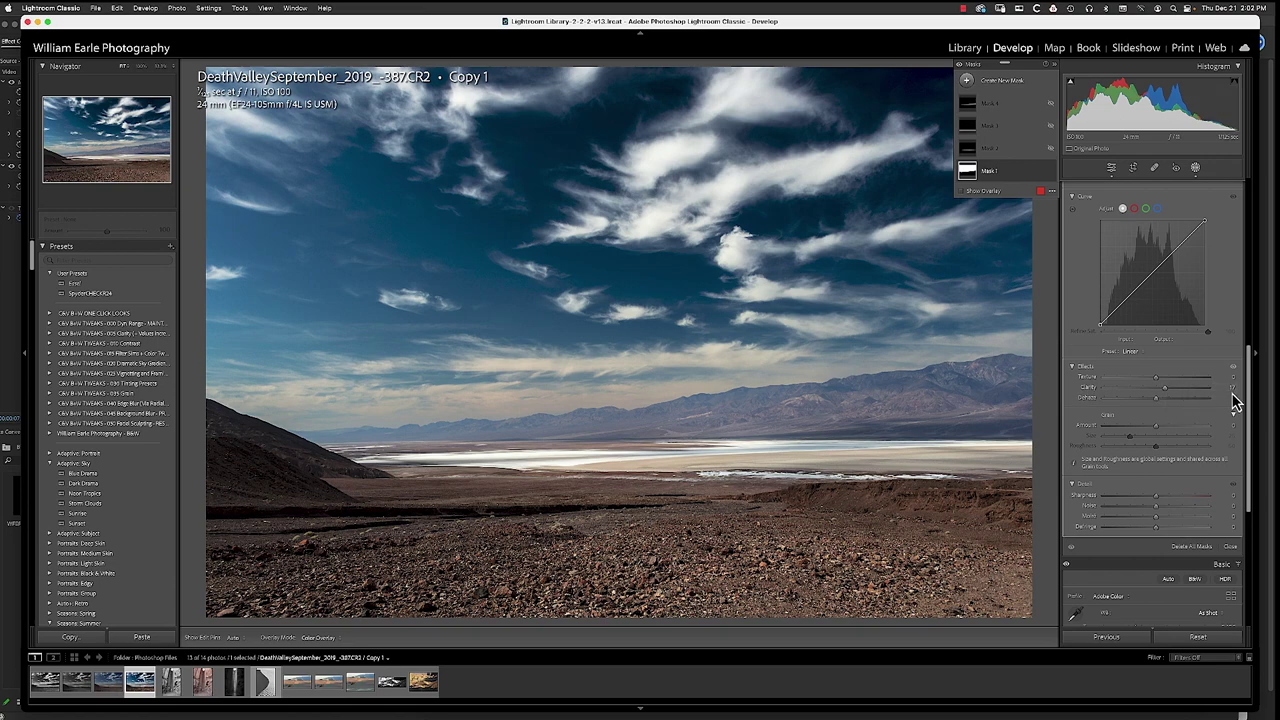
scroll(1207, 402, down, 5)
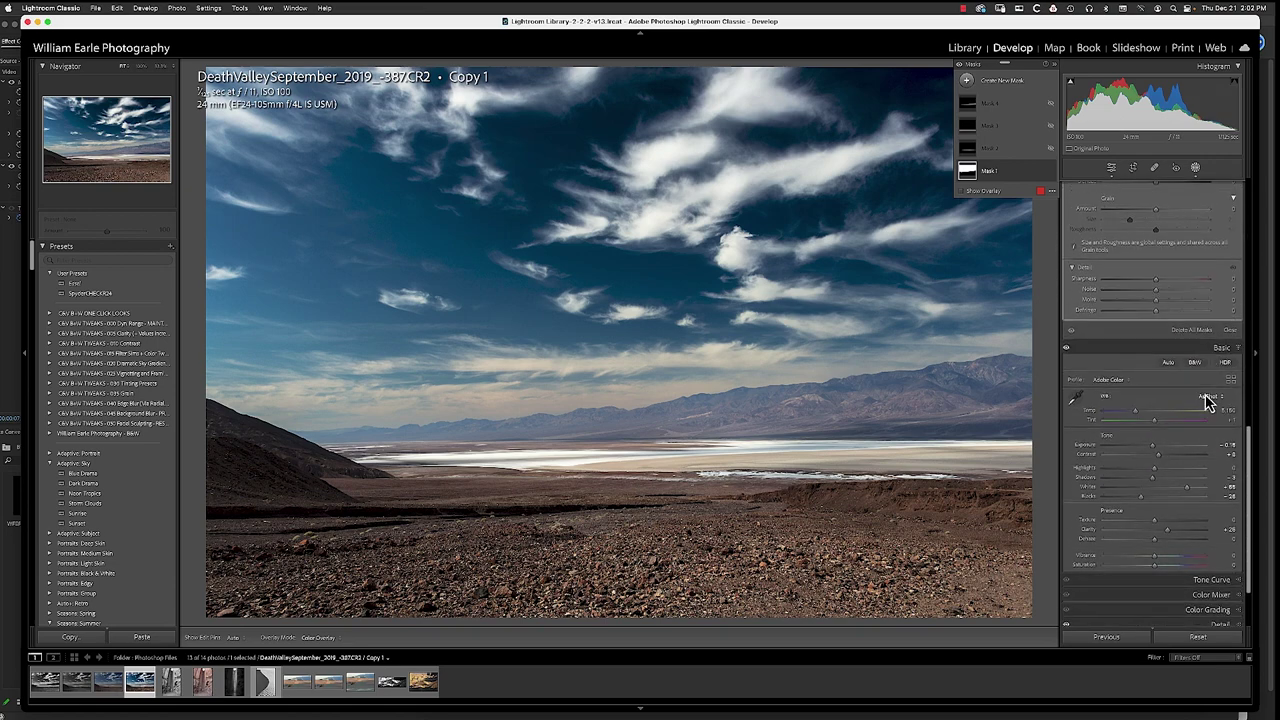
scroll(1207, 400, up, 15)
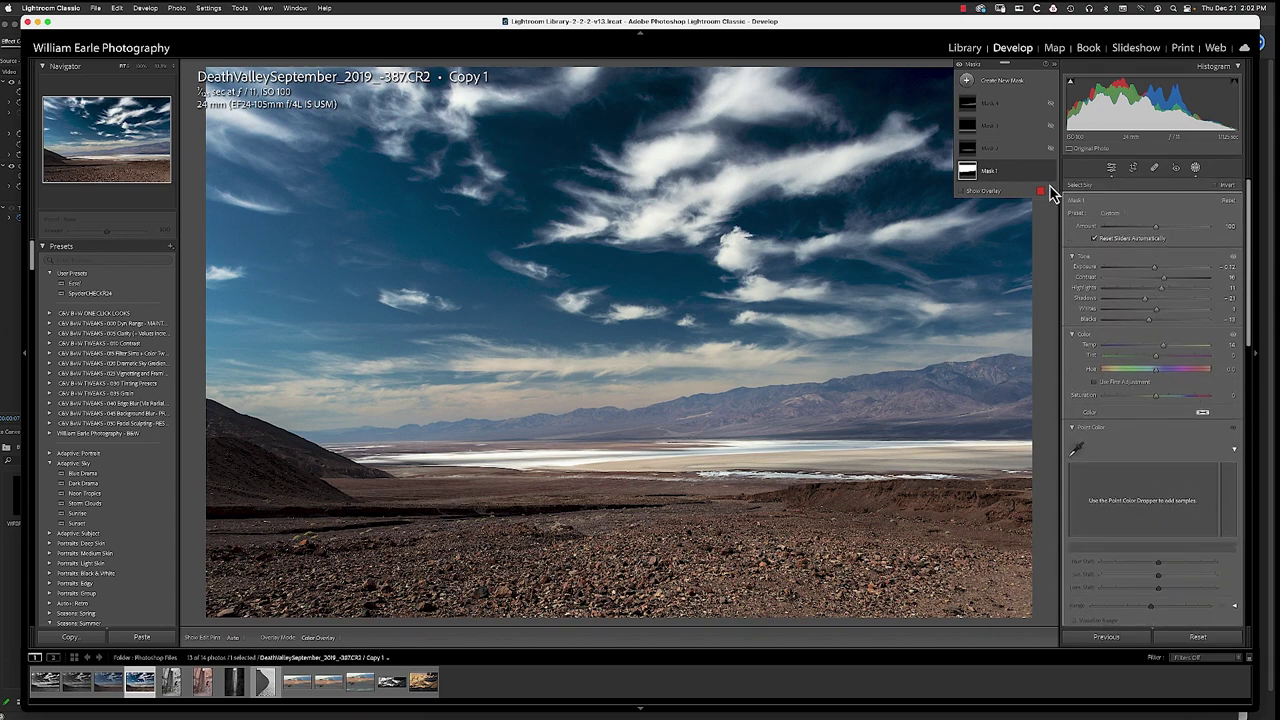
Select the salt-flat mask and toggle it off and on to compare the salt flats.
click(1012, 152)
click(1050, 148)
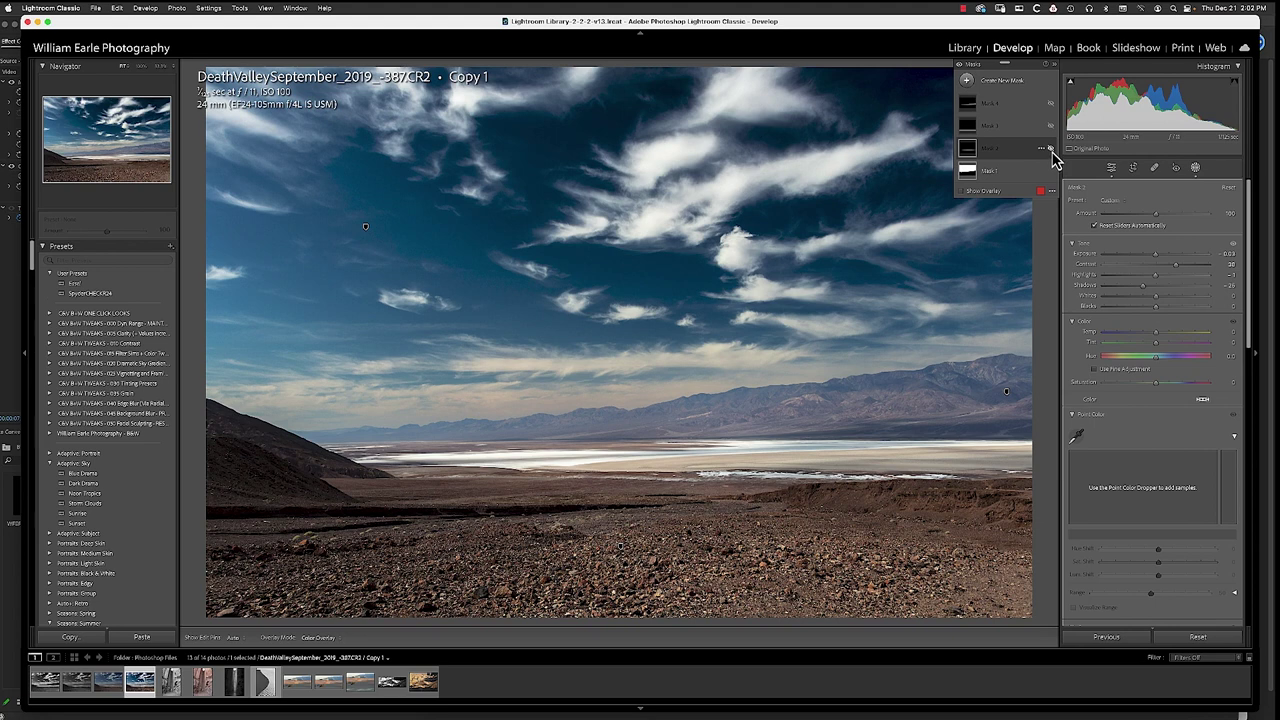
click(1050, 150)
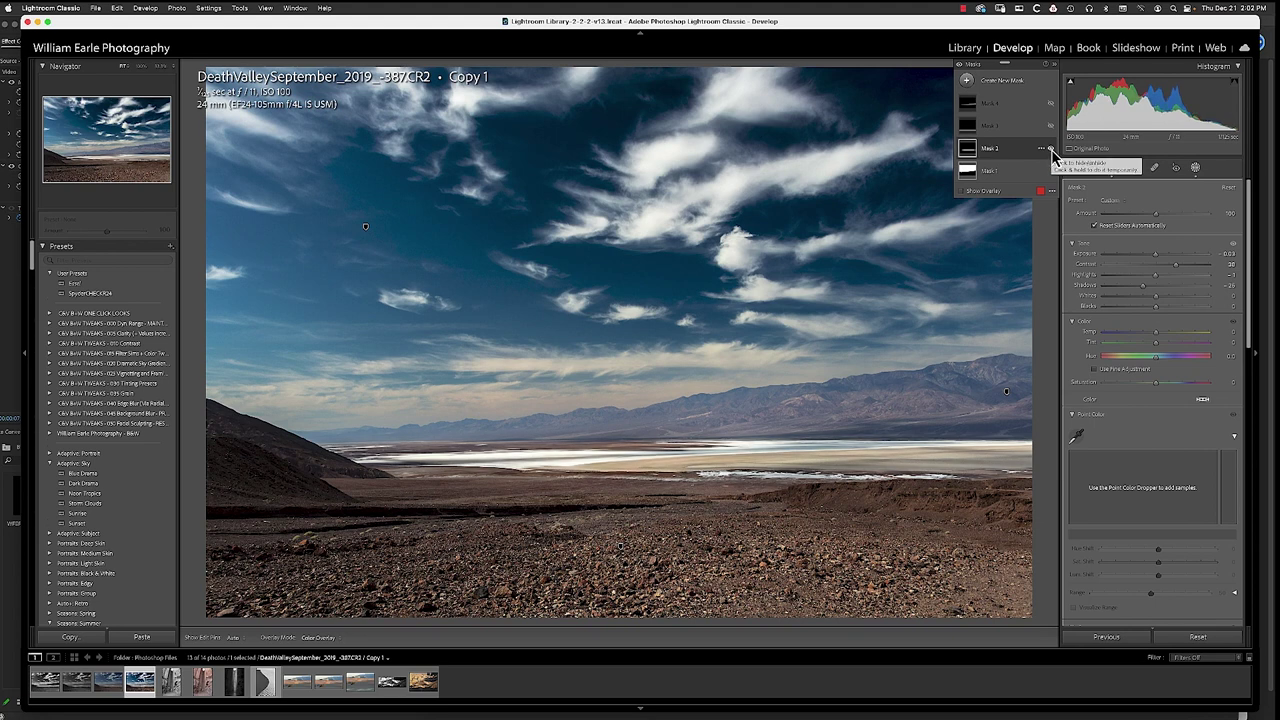
click(1051, 149)
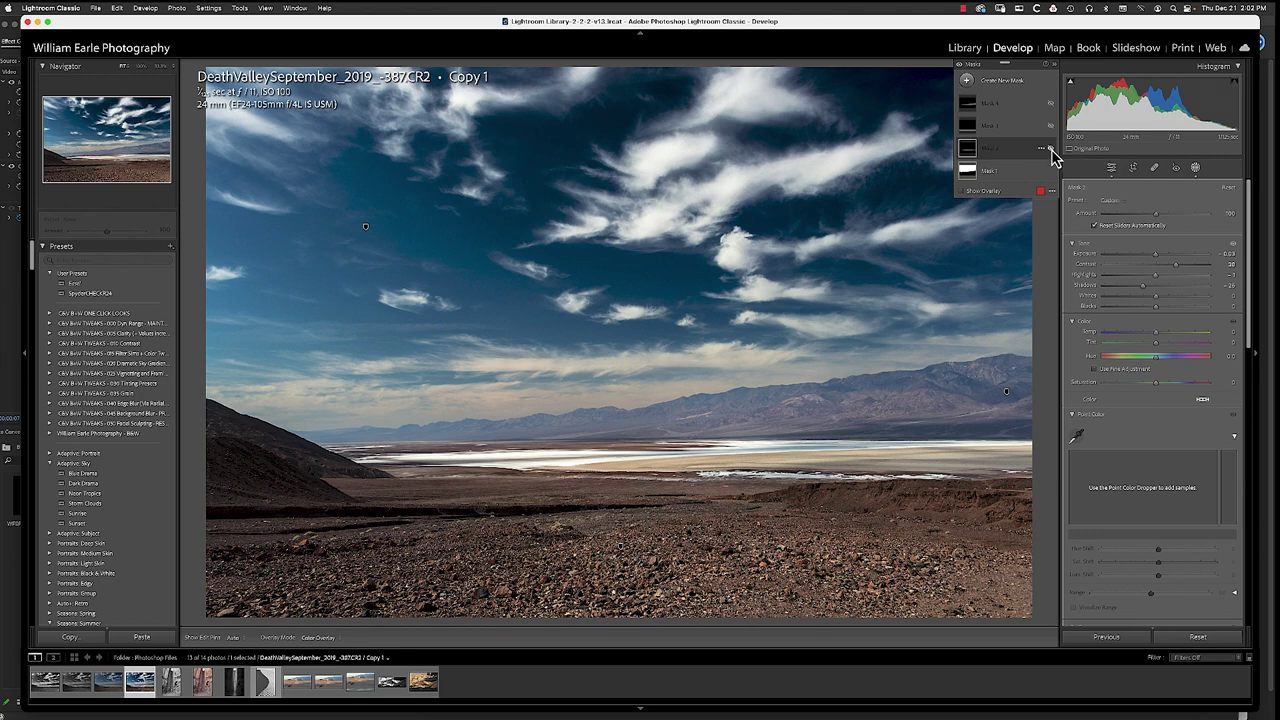
click(1051, 149)
Show the salt-flat mask's coverage as a red overlay, then select the foreground gradient mask.
scroll(1177, 332, down, 8)
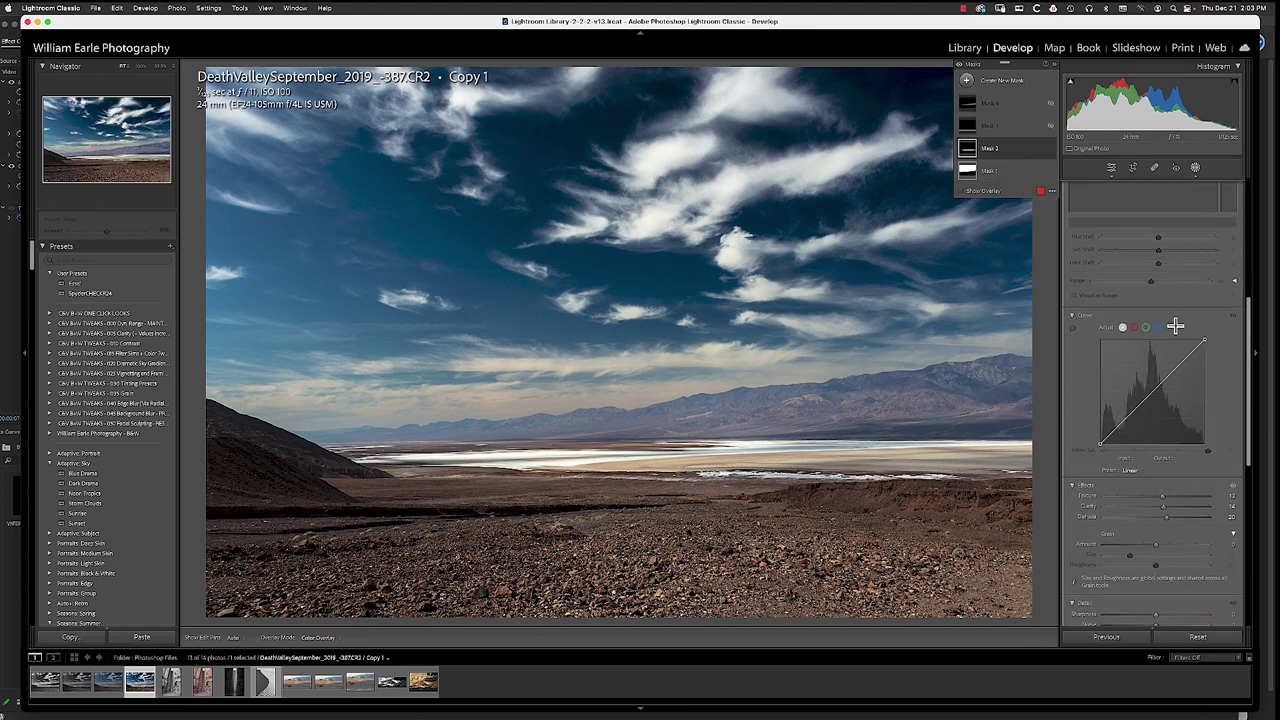
scroll(1175, 326, down, 3)
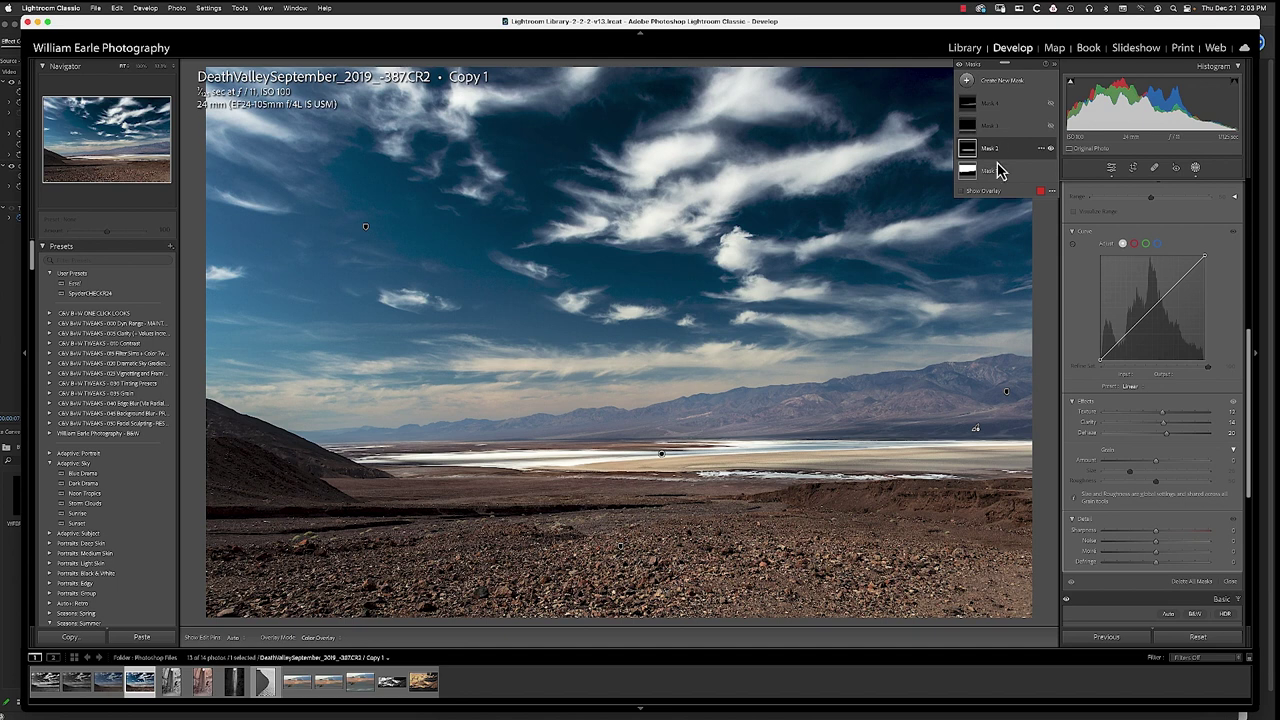
click(963, 191)
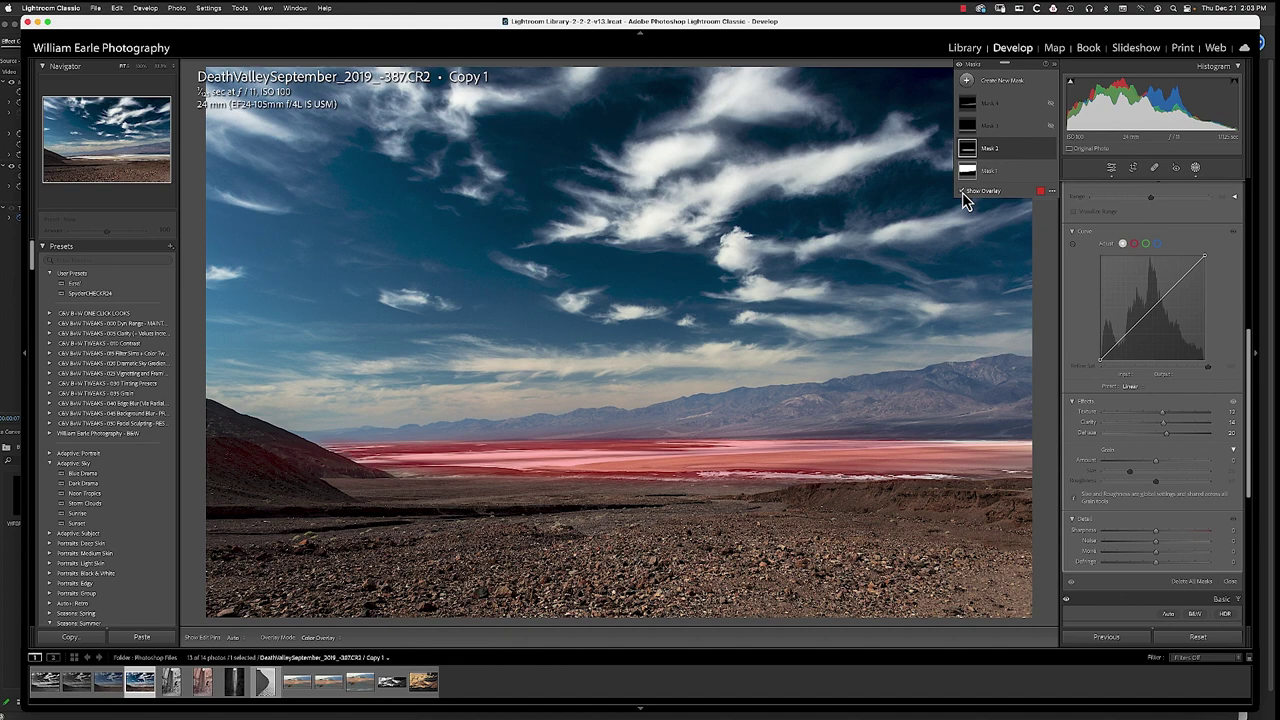
click(995, 133)
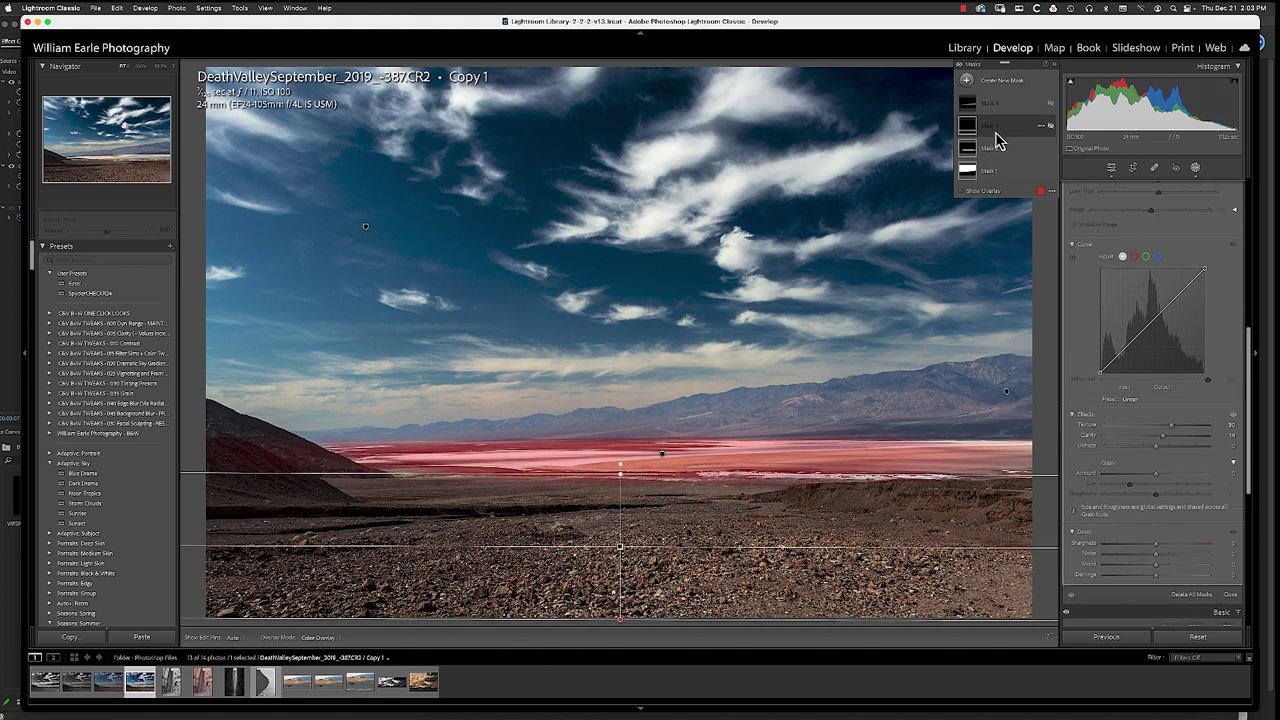
Toggle the foreground gradient mask off to compare, reviewing its Tone, Curve and Effects adjustments.
click(1050, 126)
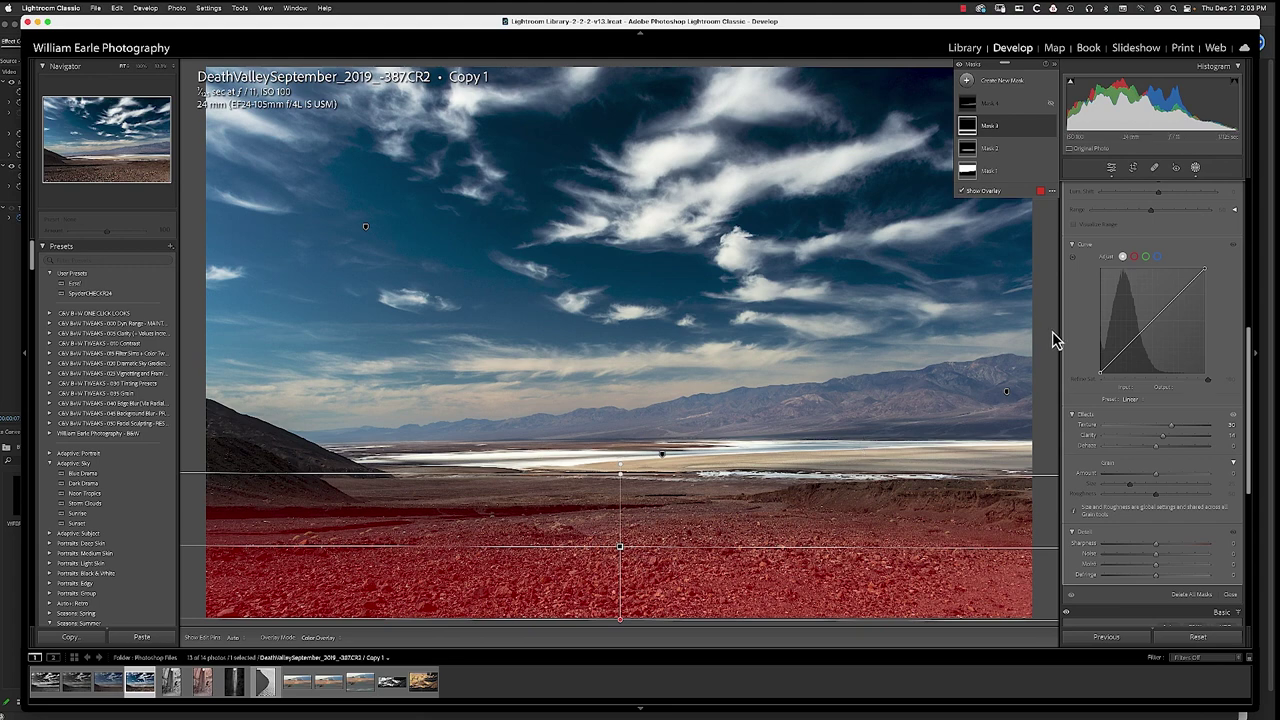
scroll(1170, 290, up, 5)
scroll(1175, 295, up, 3)
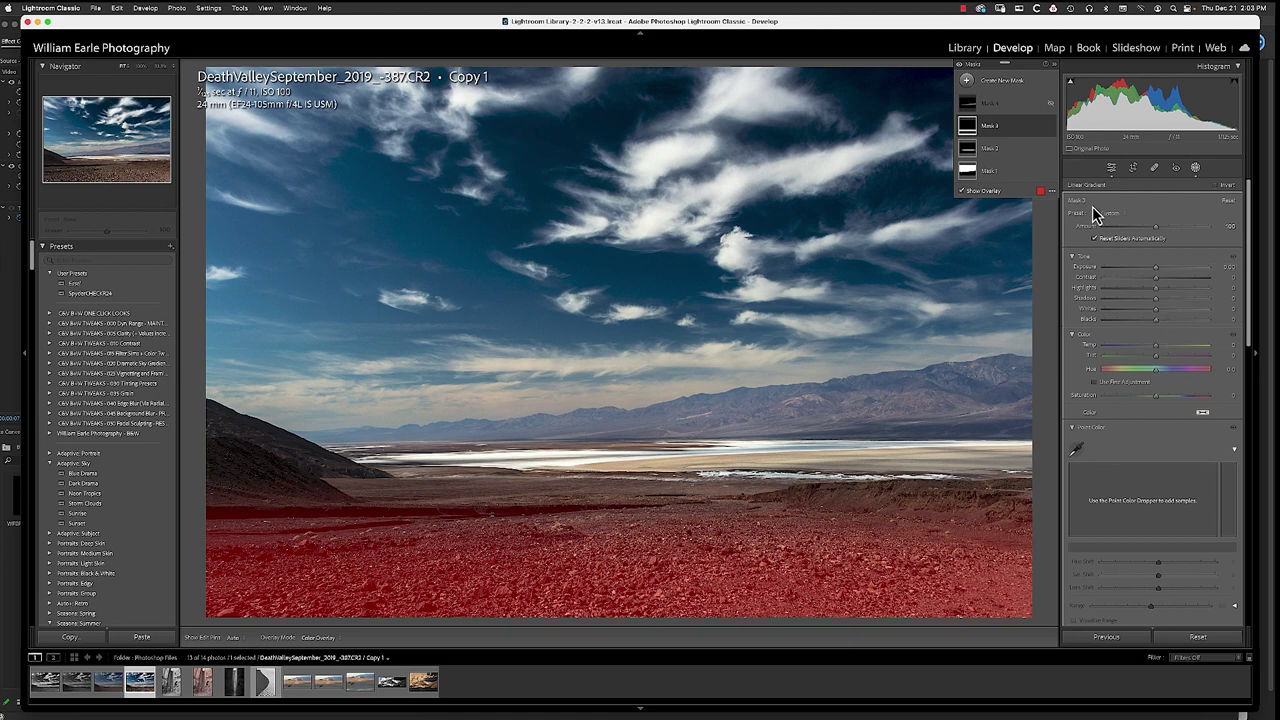
scroll(1155, 340, down, 1)
scroll(1155, 340, down, 8)
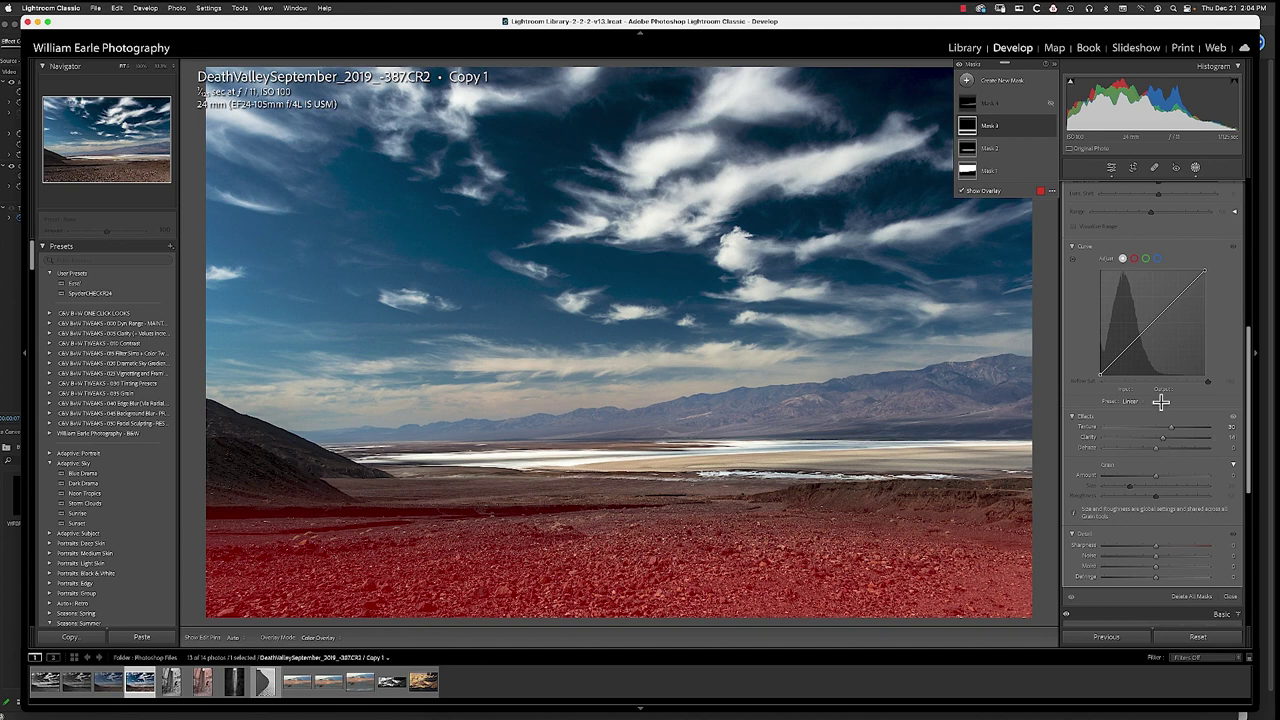
mouse_move(1046, 131)
click(1050, 126)
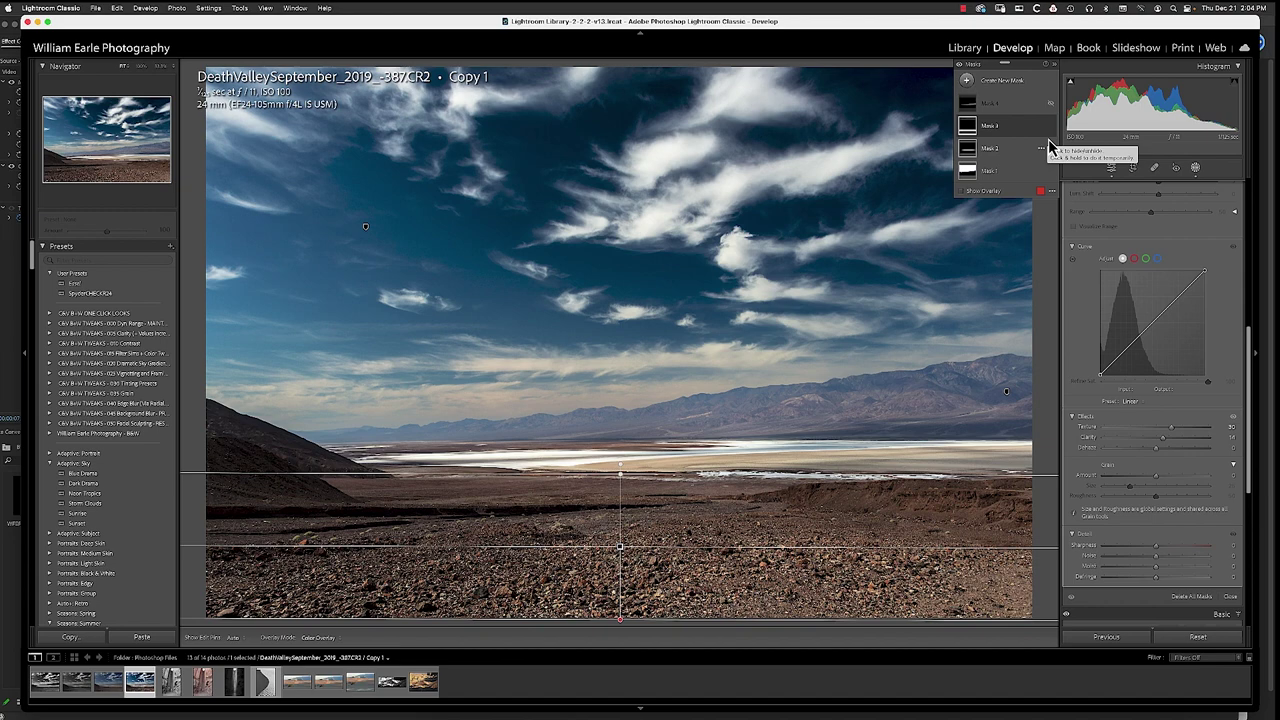
Select Mask 4 and toggle its mountain darkening off and on to compare.
click(1015, 109)
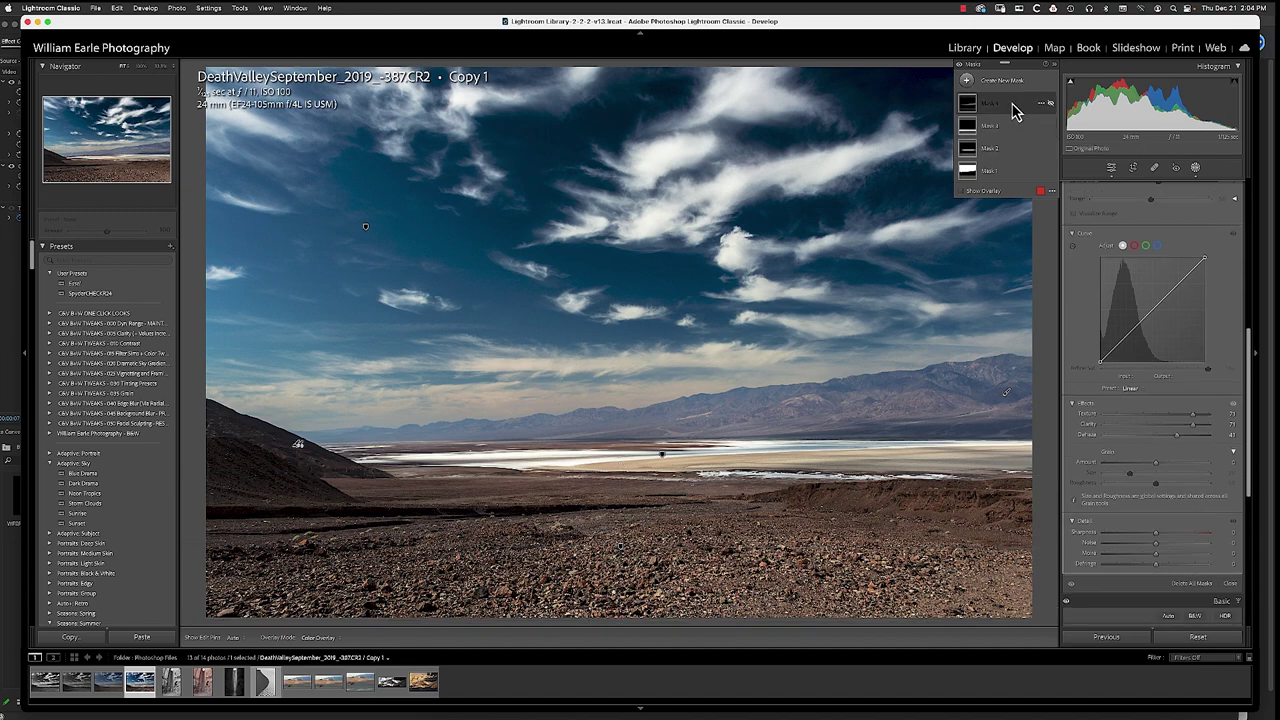
click(1050, 105)
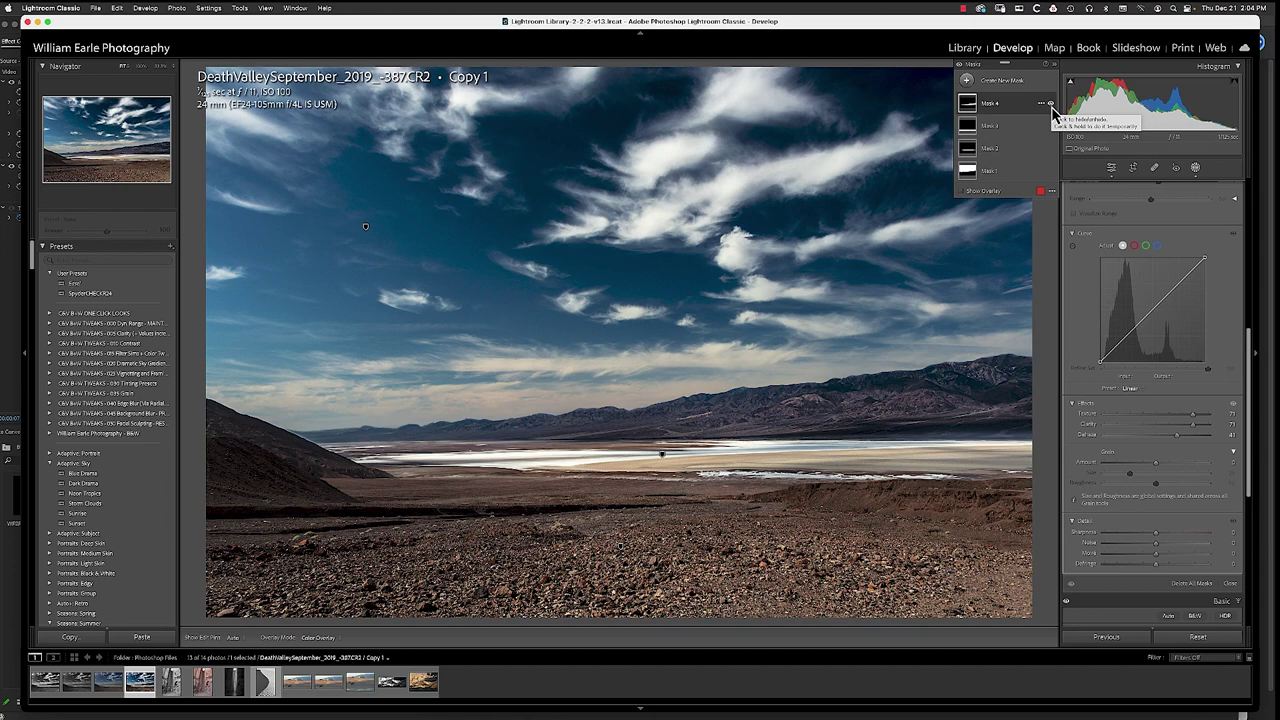
click(1051, 105)
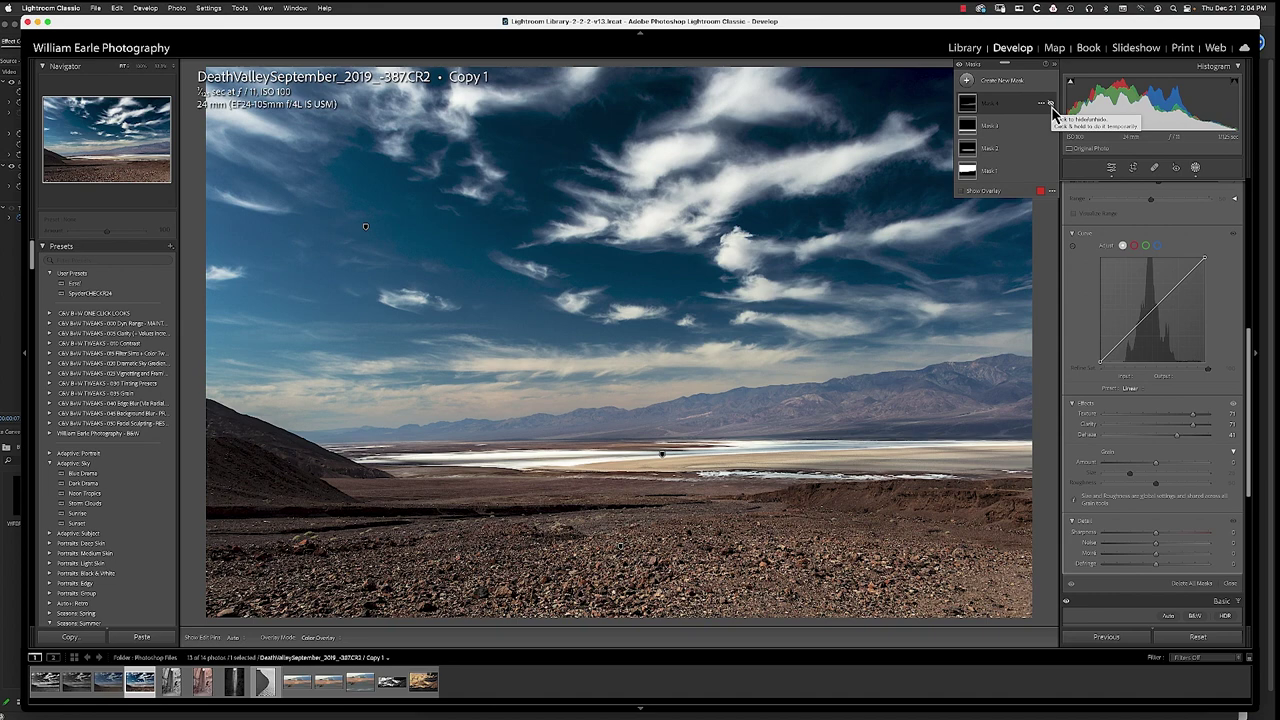
click(1051, 105)
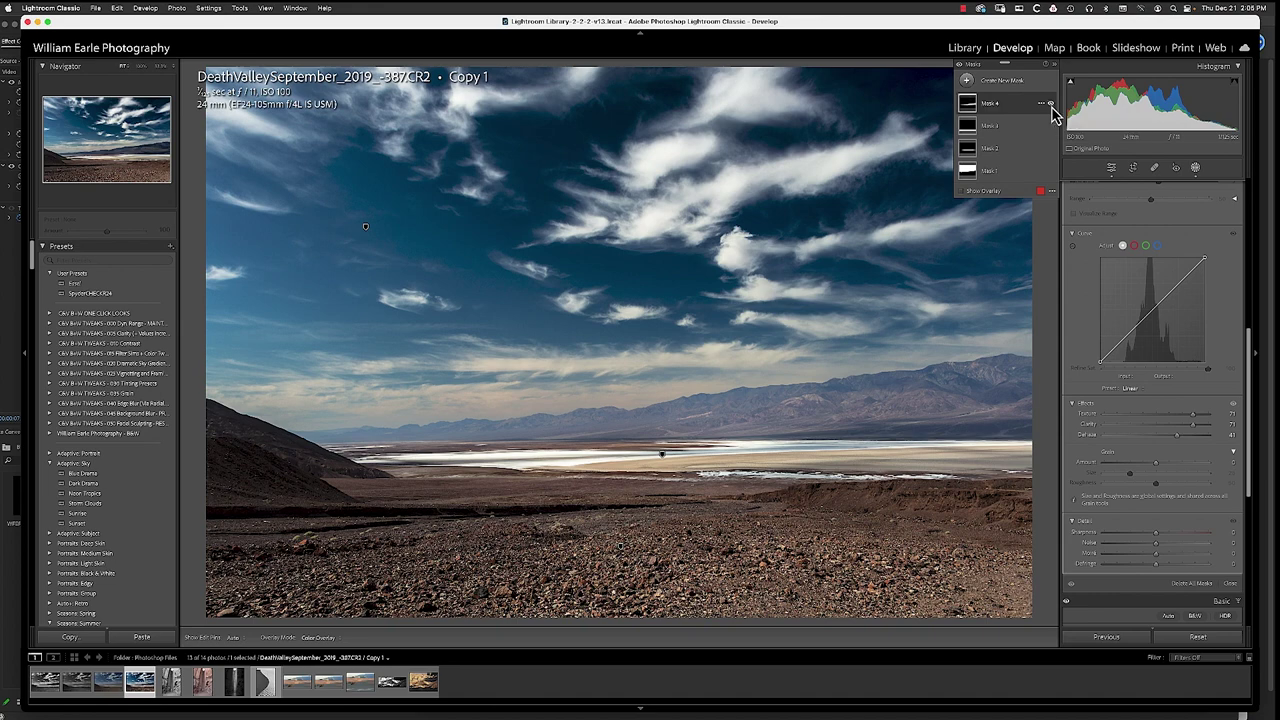
Show Mask 4's mountain coverage as a red overlay, review its sliders, then hide the overlay.
click(960, 192)
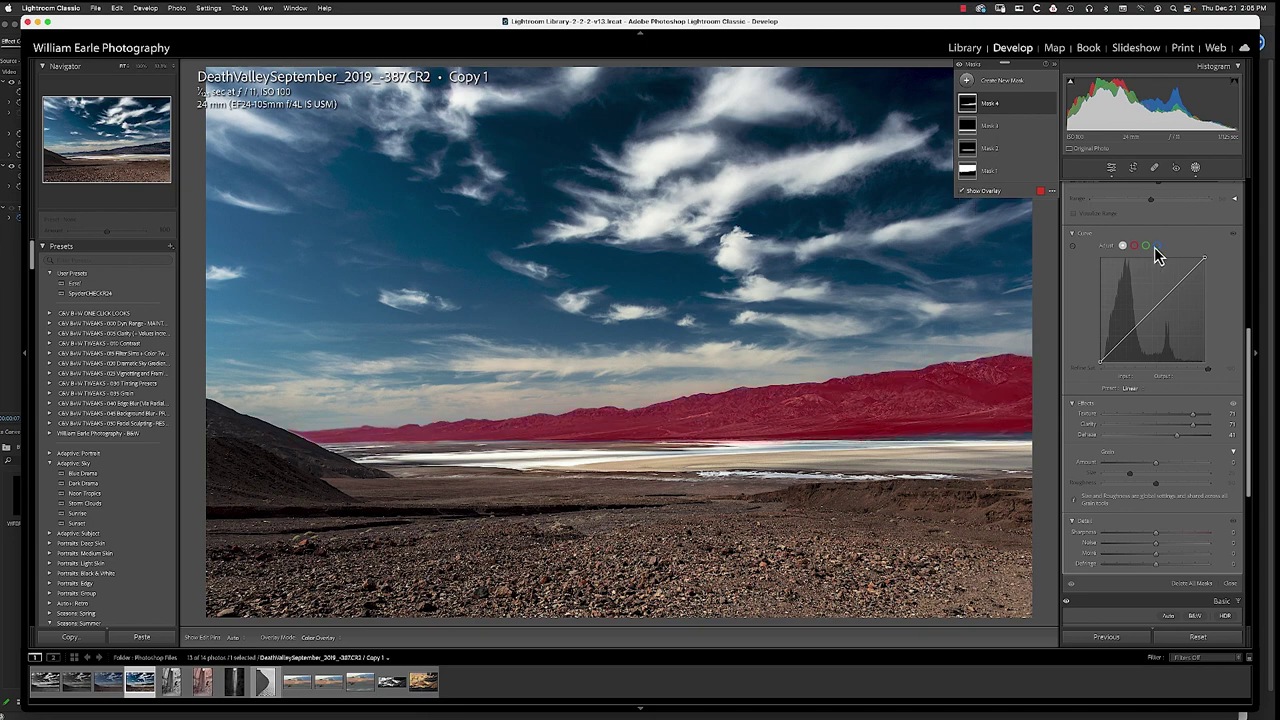
scroll(1162, 252, up, 5)
scroll(1165, 258, down, 1)
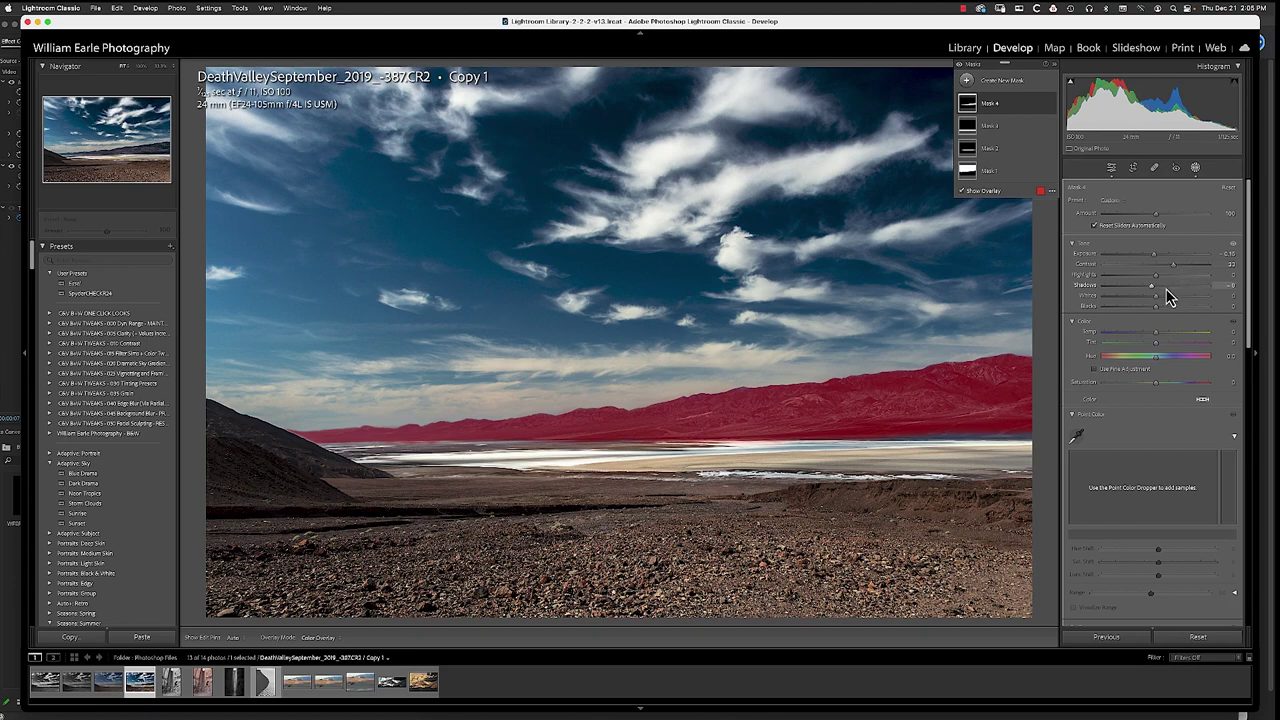
scroll(1168, 297, down, 10)
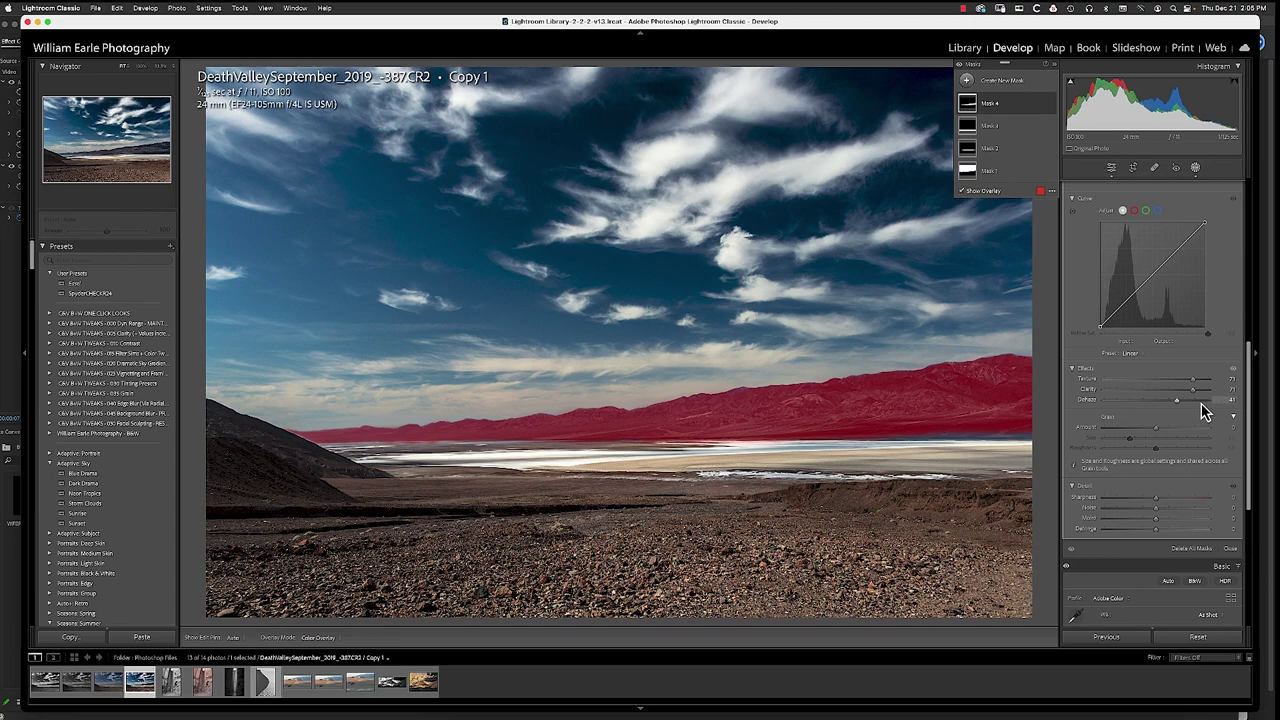
click(964, 192)
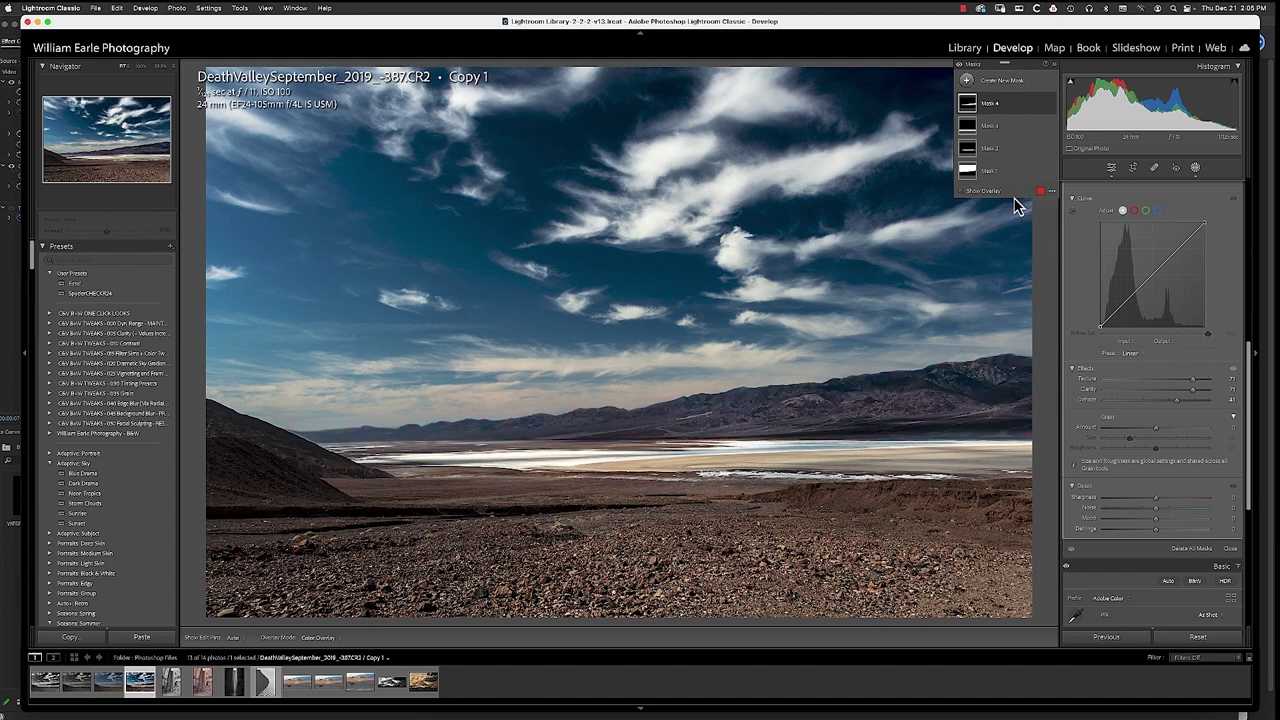
Leave masking, convert to B&W, compare before/after and colour via V, then reapply B&W.
click(1196, 169)
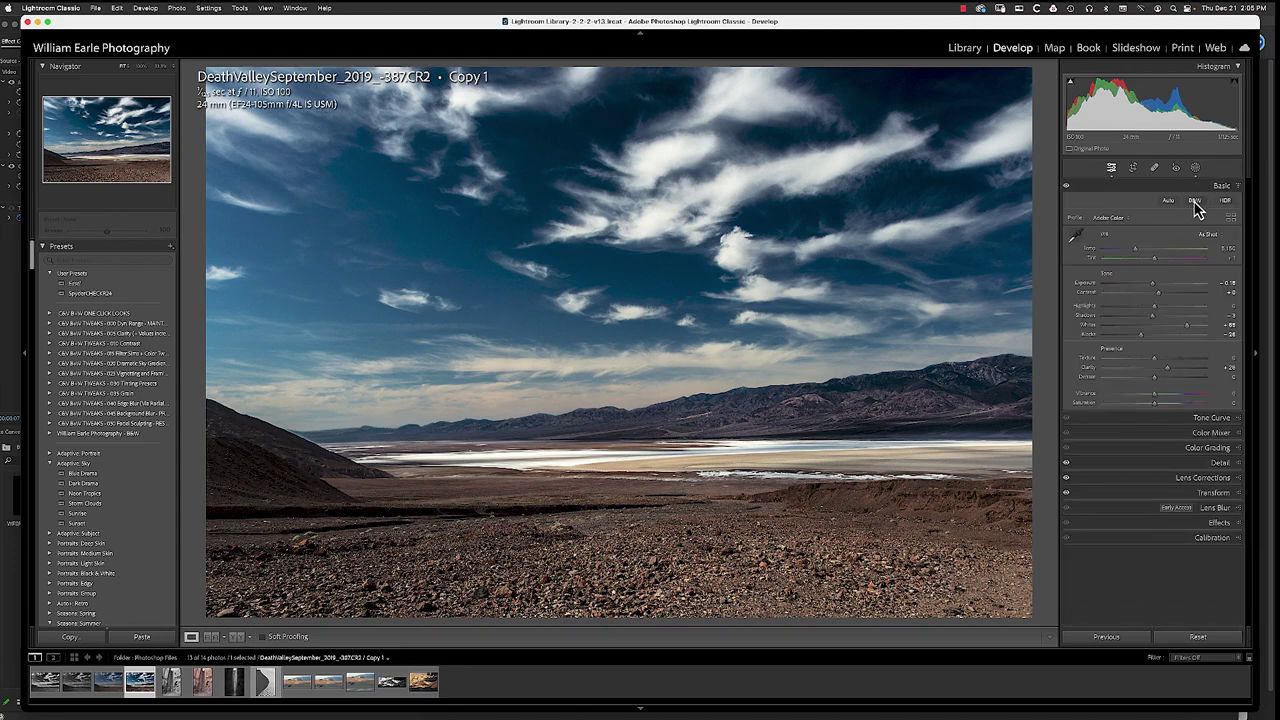
click(1197, 200)
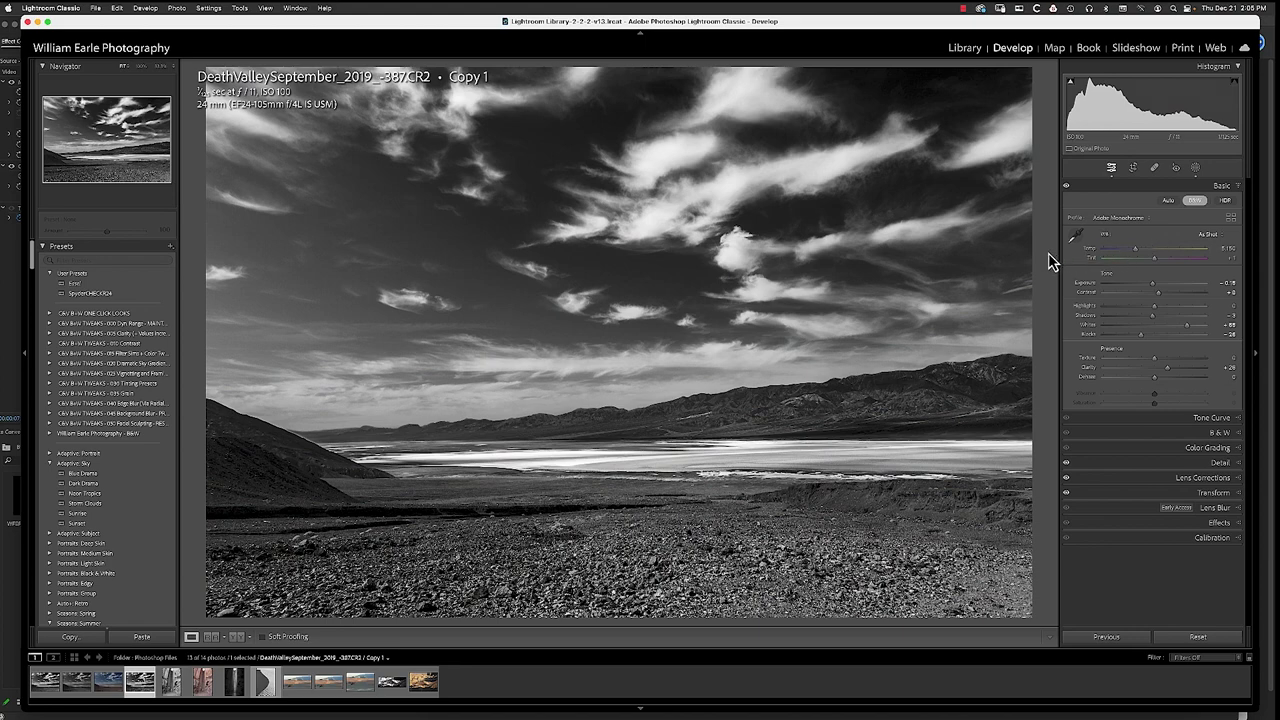
key(backslash)
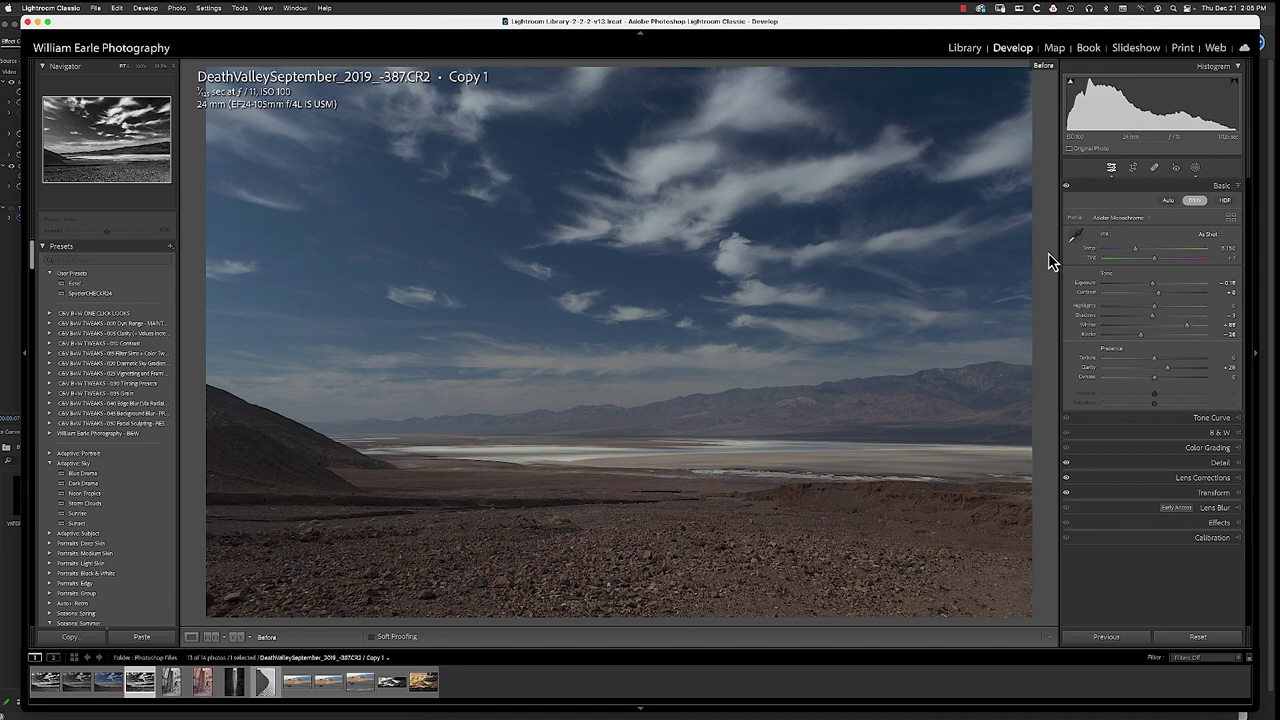
key(backslash)
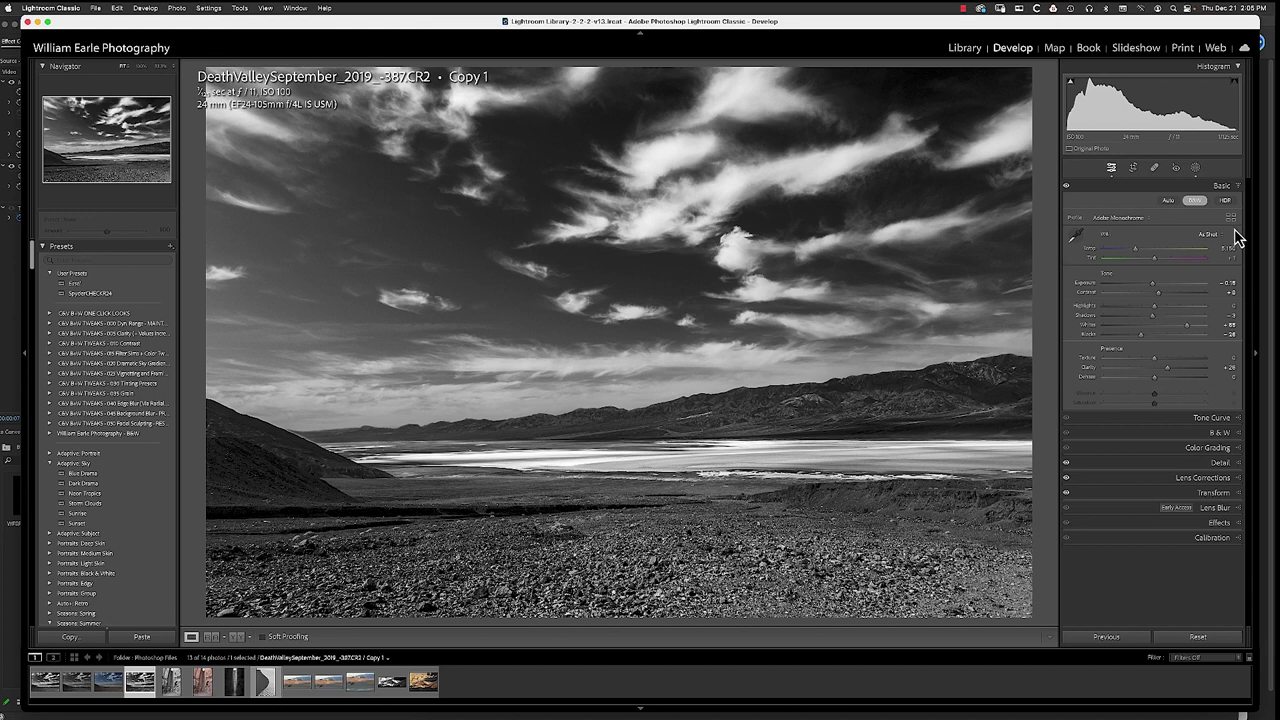
key(v)
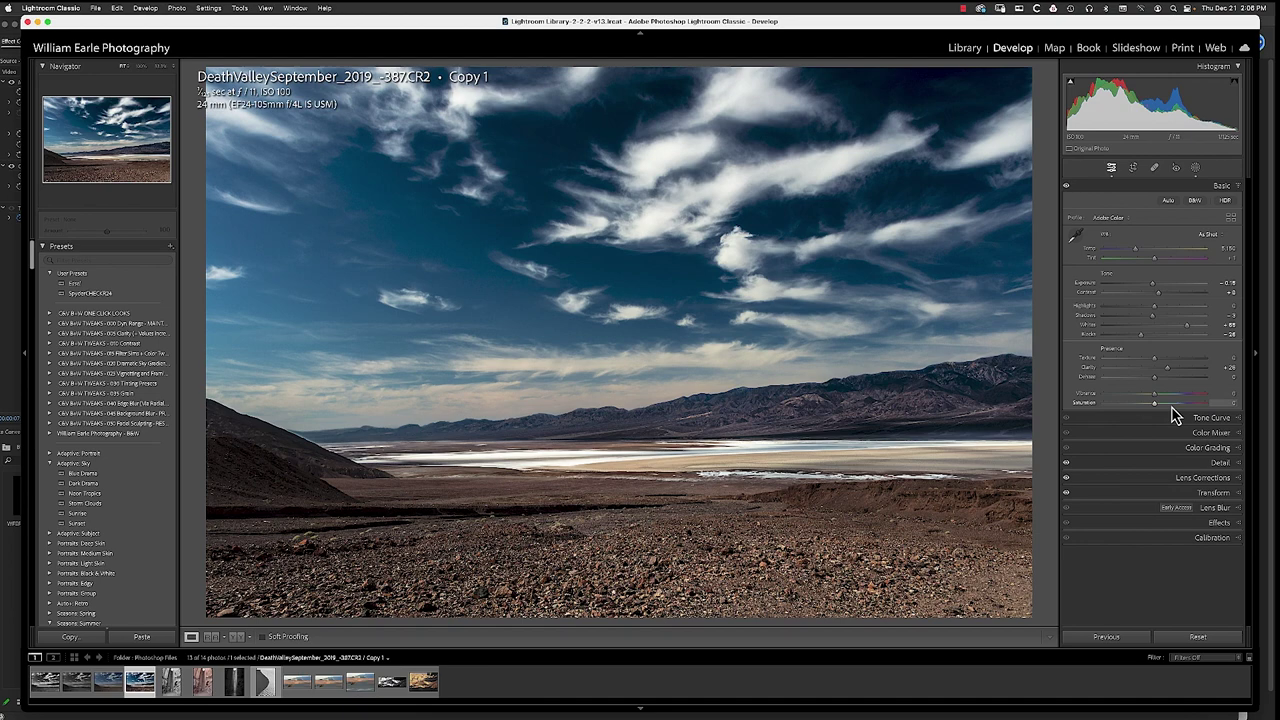
click(1196, 203)
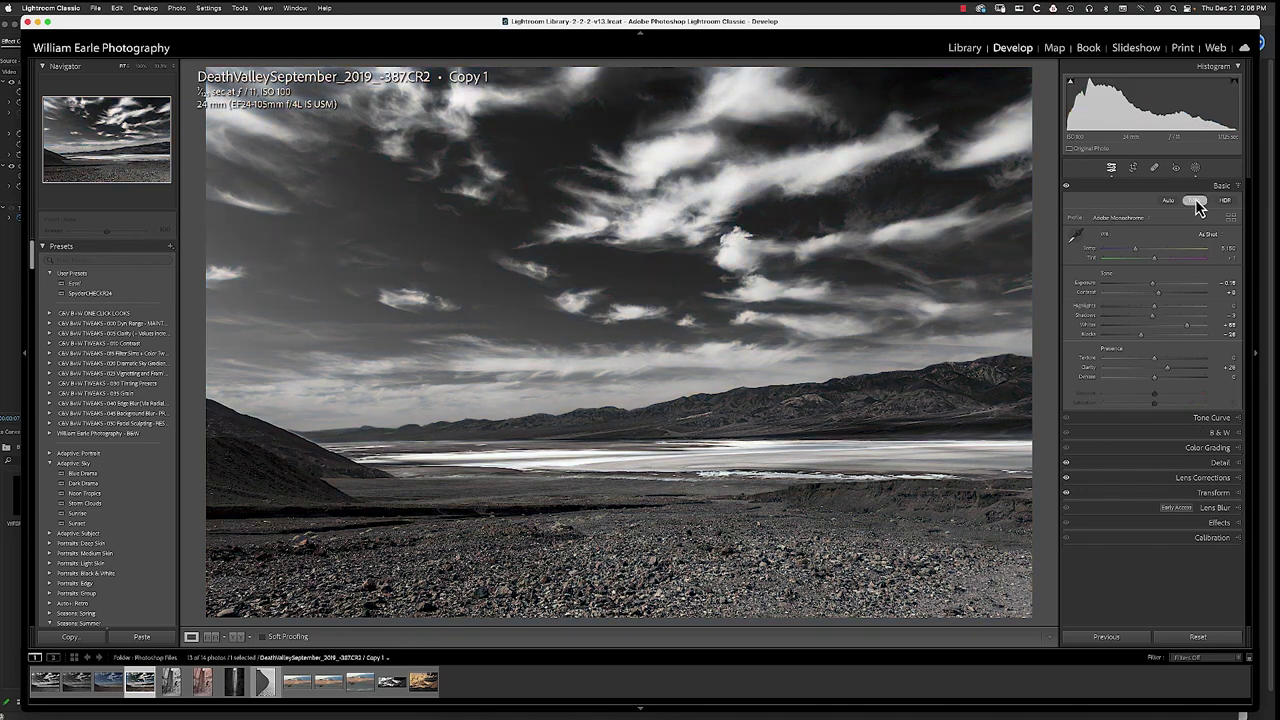